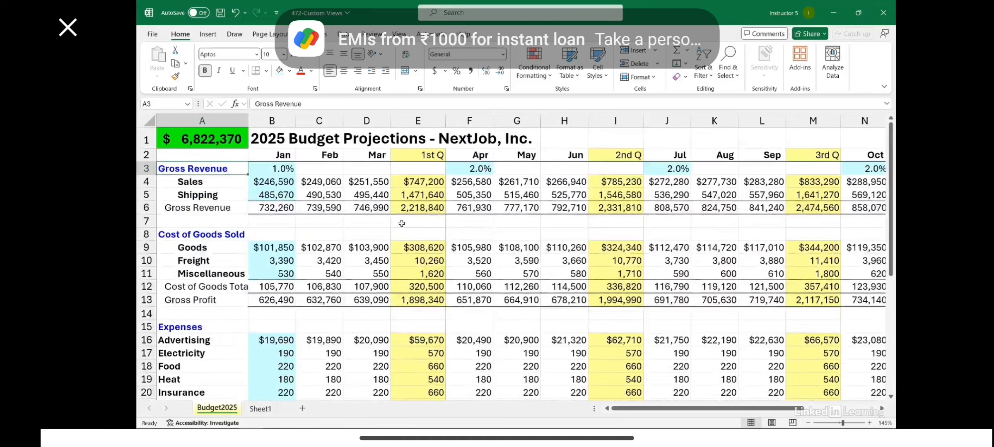
Look over the 2025 budget sheet from the monthly figures to the yearly totals and net profit row.
scroll(398, 224, down, 6)
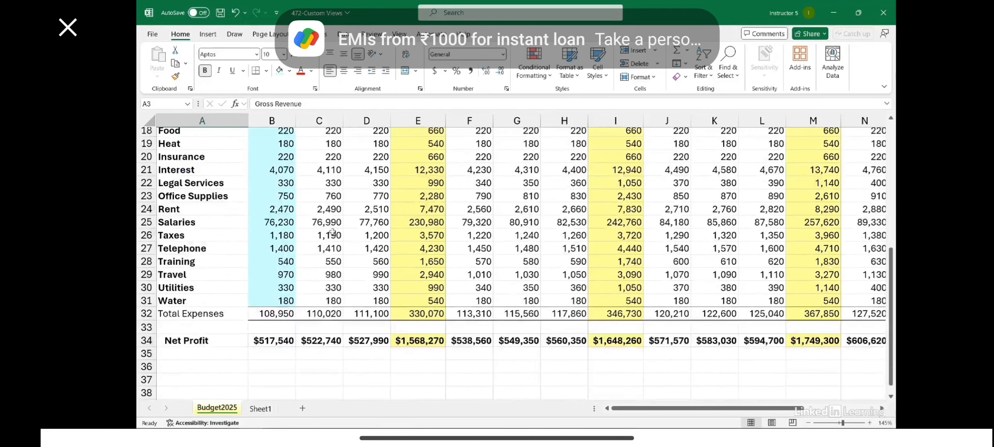
scroll(333, 232, up, 6)
drag(647, 407, 605, 397)
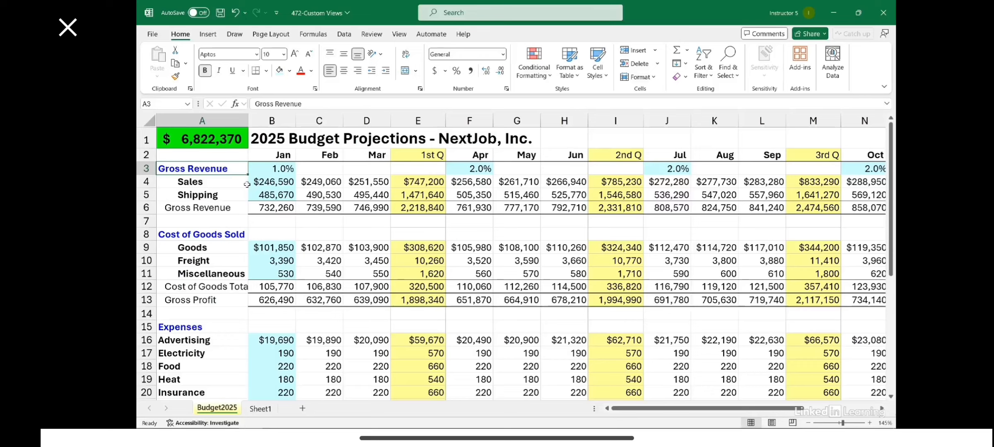
scroll(412, 238, down, 7)
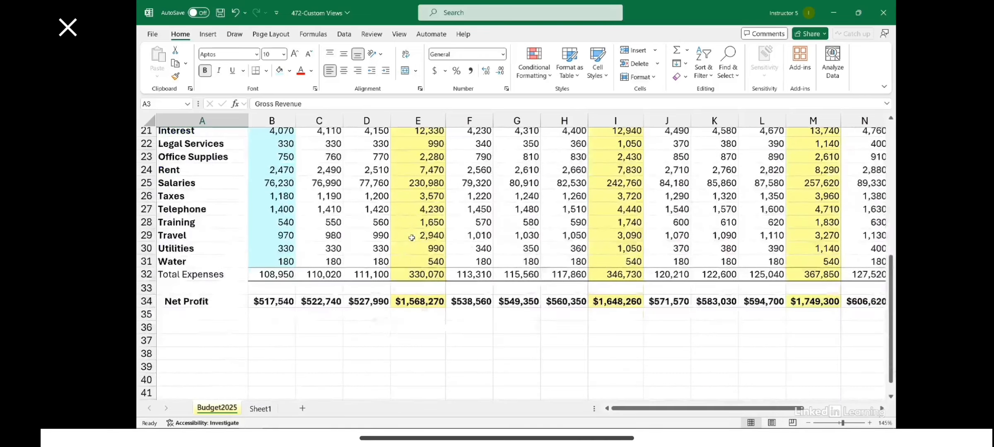
scroll(412, 237, up, 7)
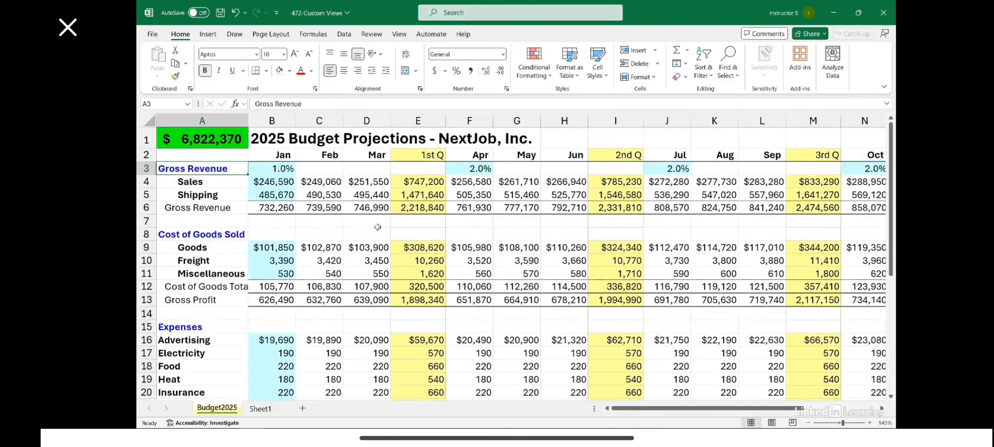
scroll(377, 227, down, 7)
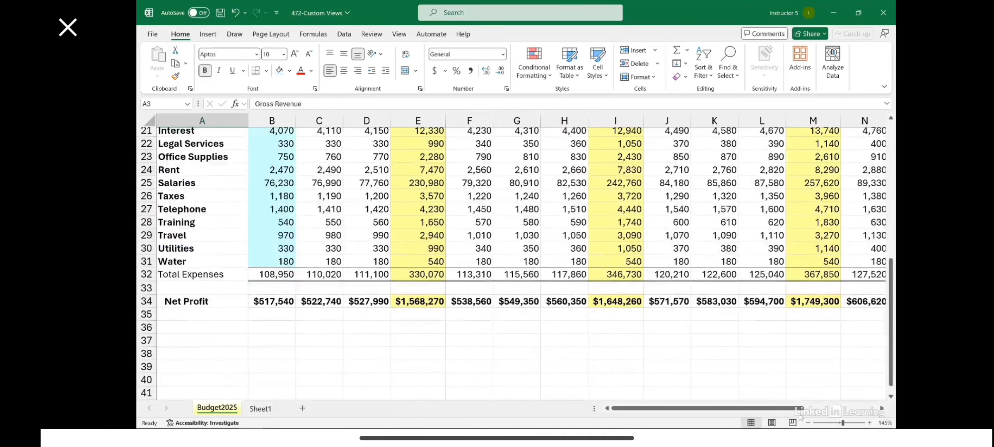
scroll(781, 410, right, 4)
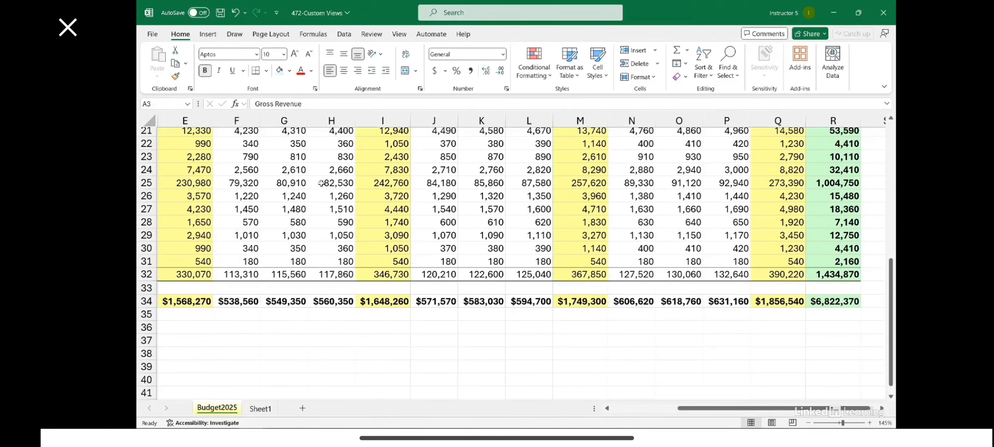
scroll(322, 183, down, 5)
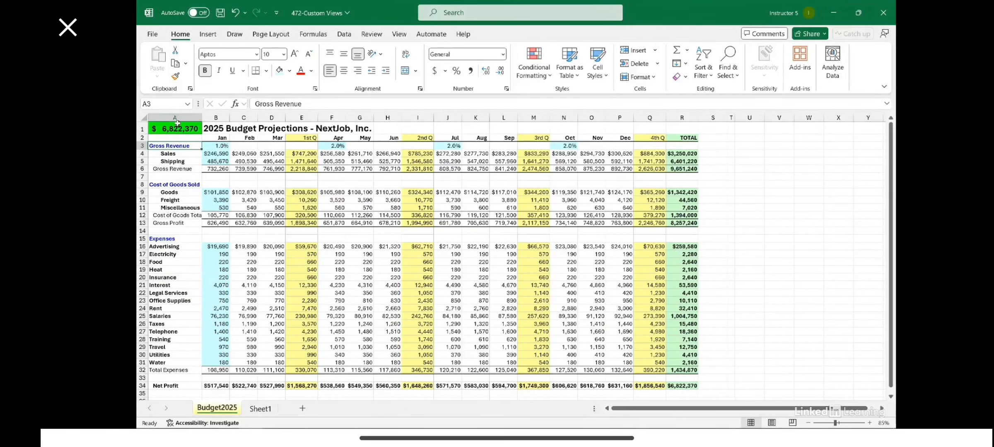
Zoom the sheet to fit the budget range A1:R34, and make cell A1 active.
drag(176, 129, 683, 383)
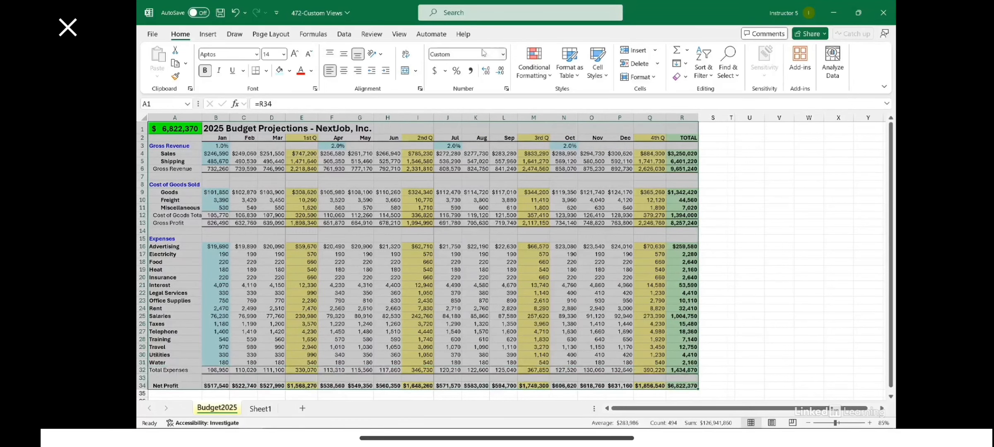
click(397, 34)
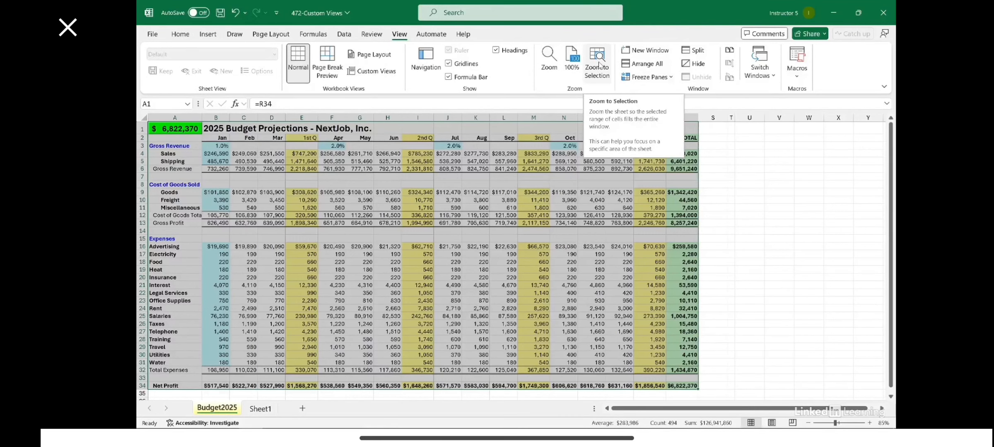
click(599, 65)
click(518, 178)
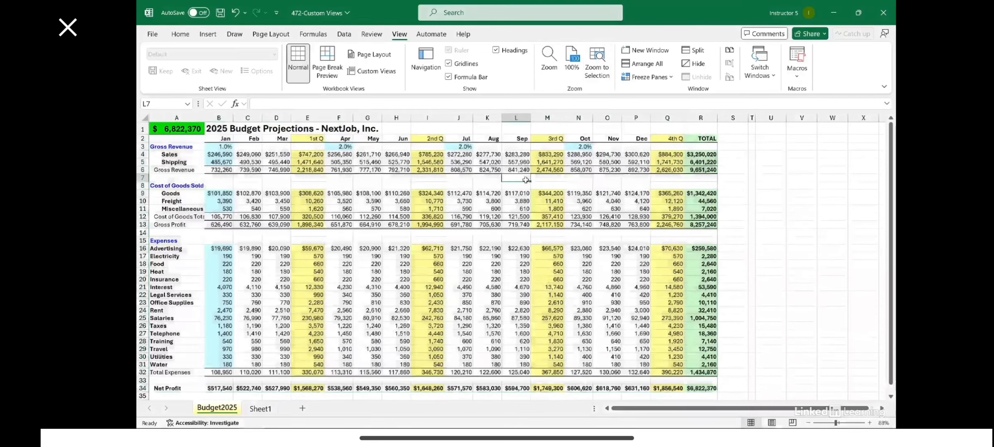
click(177, 128)
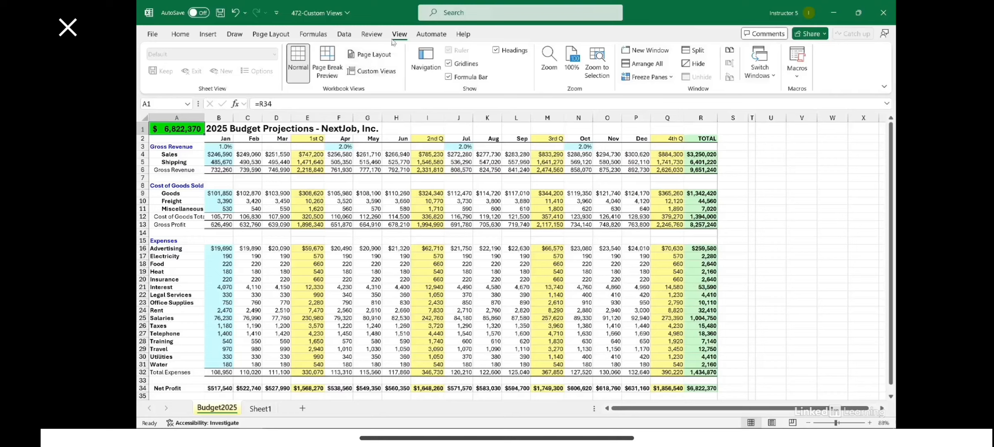
Hide the row and column headings, zoom to fit A1:R34 again, and make cell A1 active.
click(496, 50)
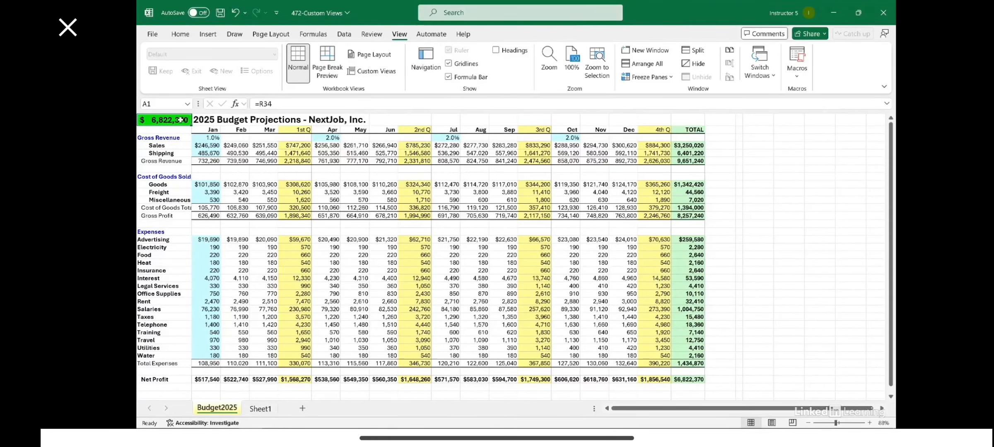
drag(181, 120, 686, 379)
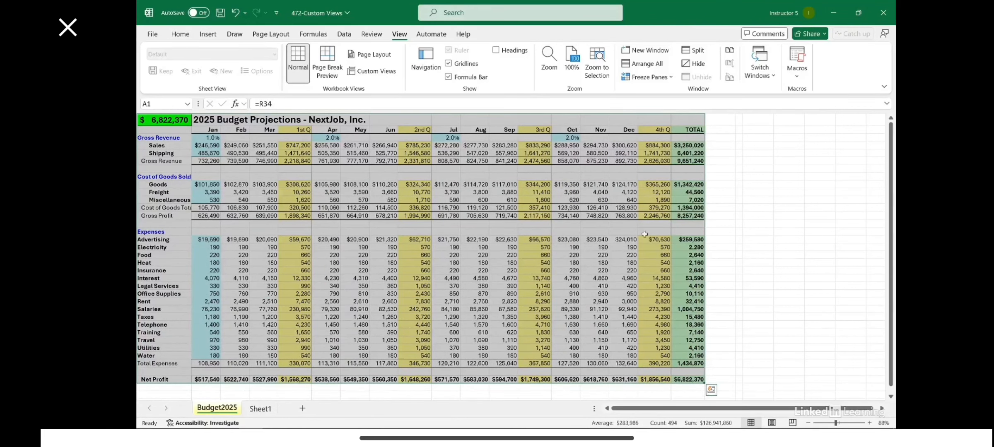
click(598, 65)
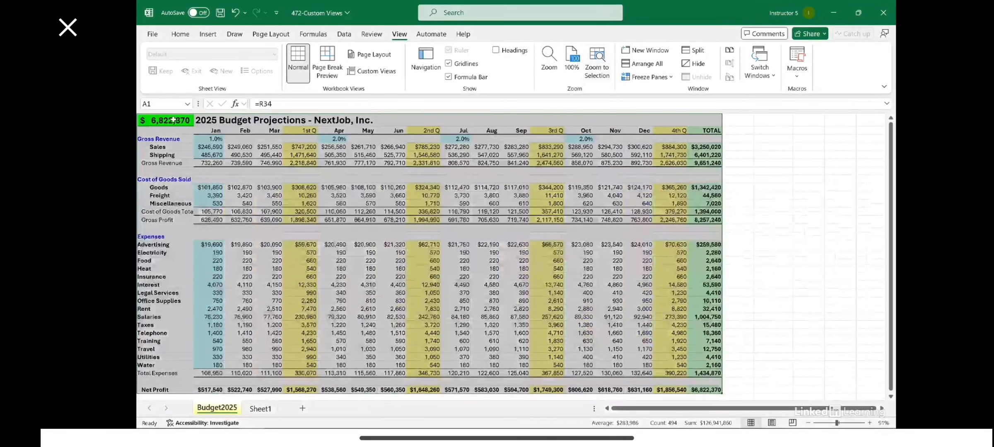
click(173, 120)
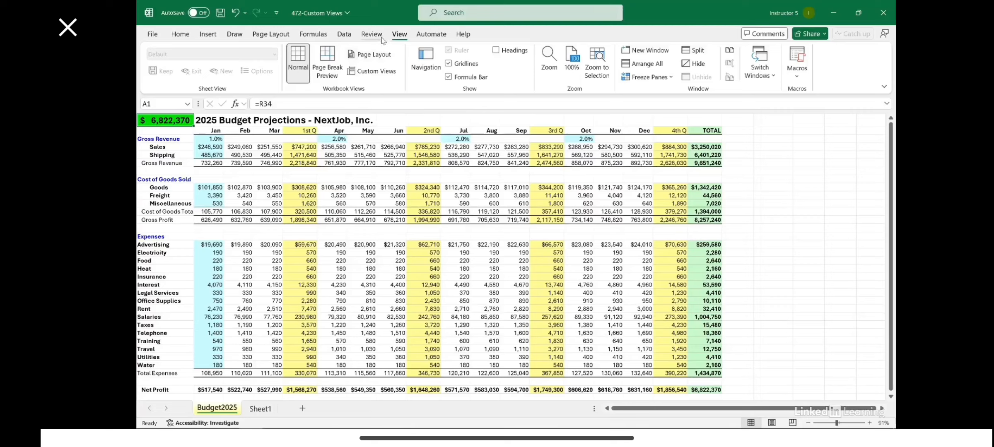
Save the full budget display as a custom view named AllData, including print settings and hidden rows, columns and filter settings.
click(373, 72)
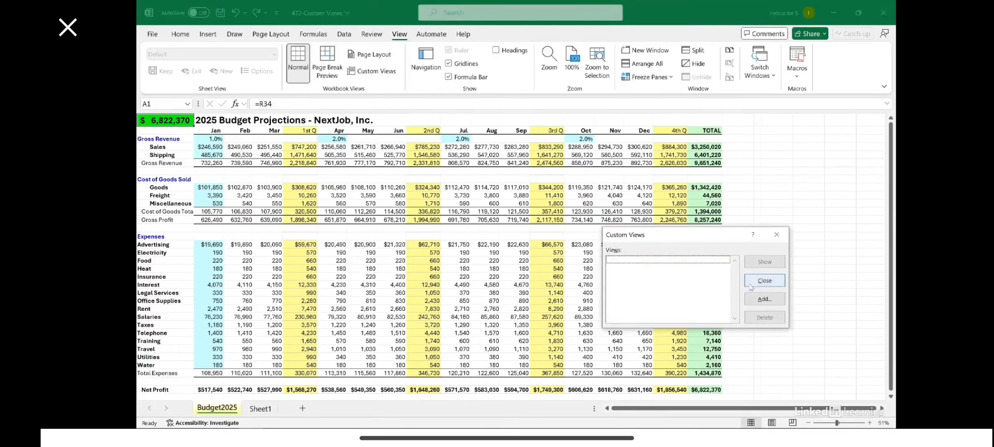
click(765, 300)
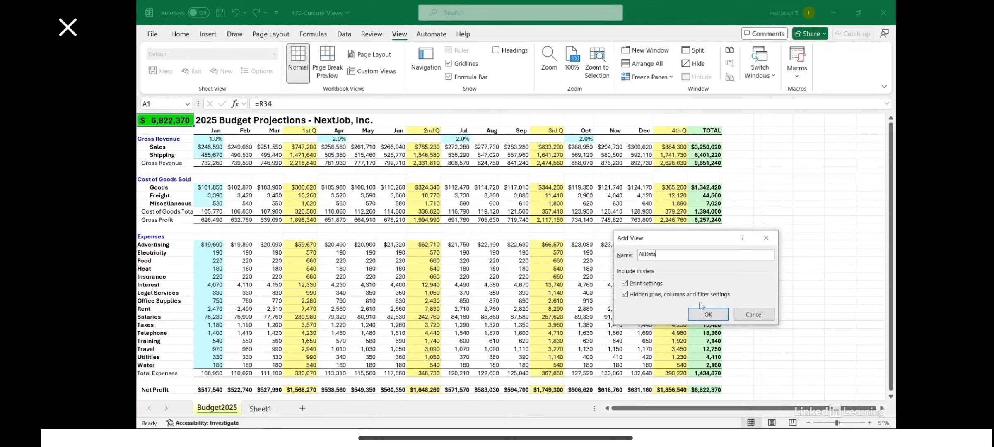
click(708, 314)
click(378, 202)
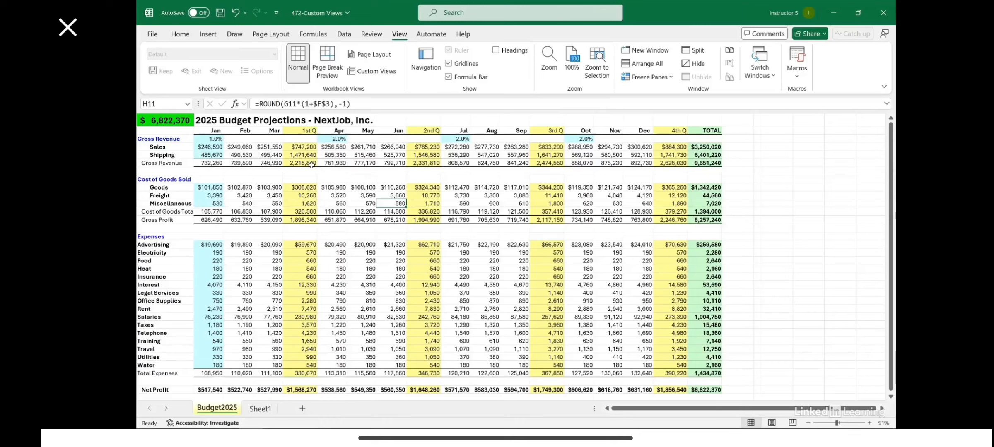
Show the headings and hide the monthly columns B:D, F:H, J:L and N:P, leaving the quarterly and total columns.
click(496, 50)
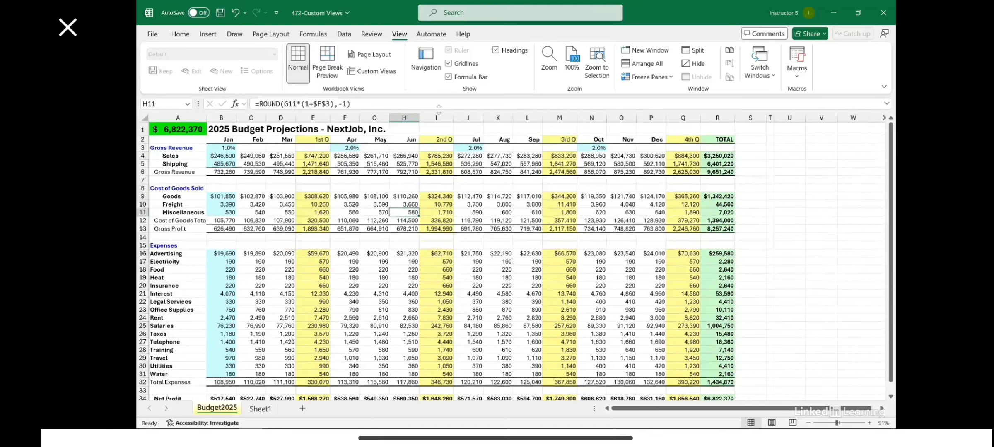
drag(221, 116, 280, 117)
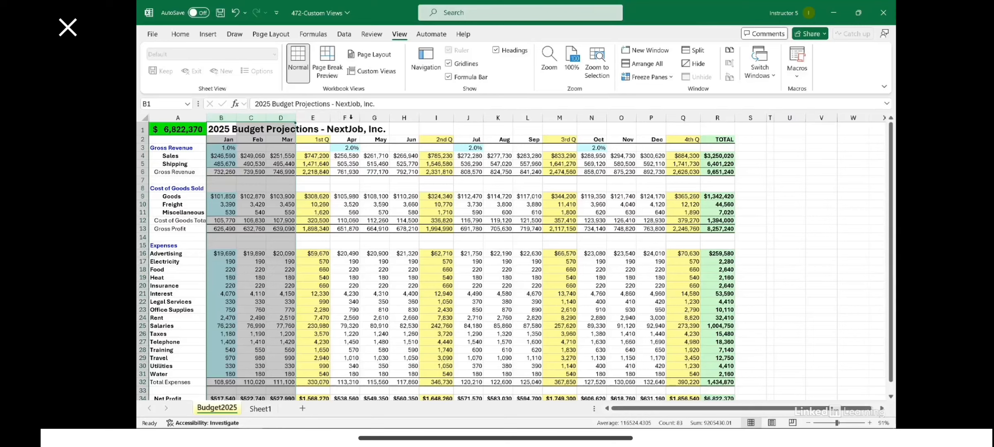
drag(351, 117, 404, 117)
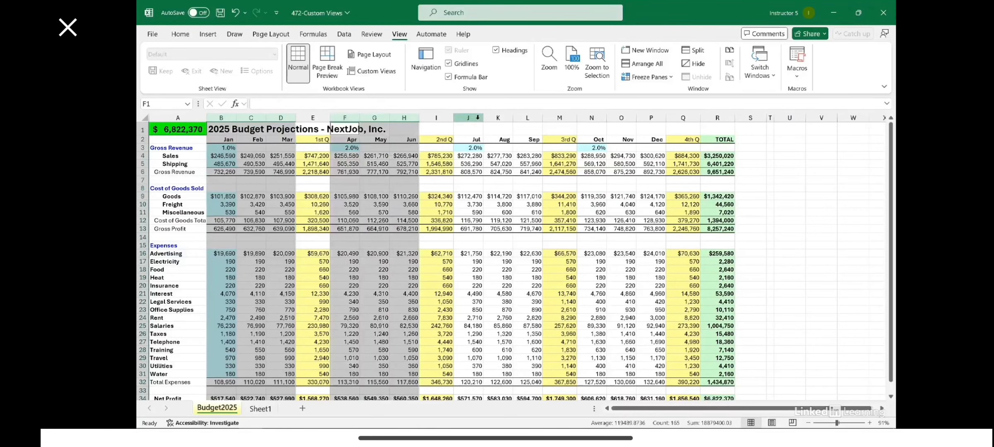
drag(478, 118, 532, 134)
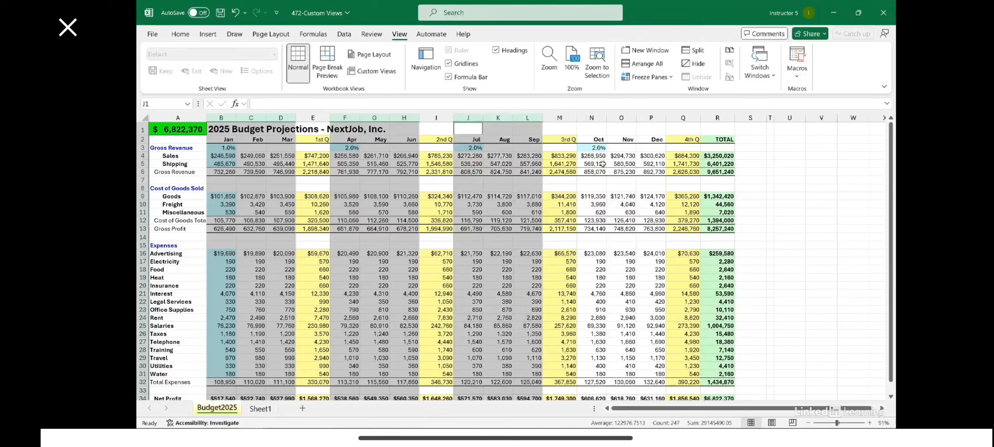
drag(593, 118, 647, 118)
right_click(648, 117)
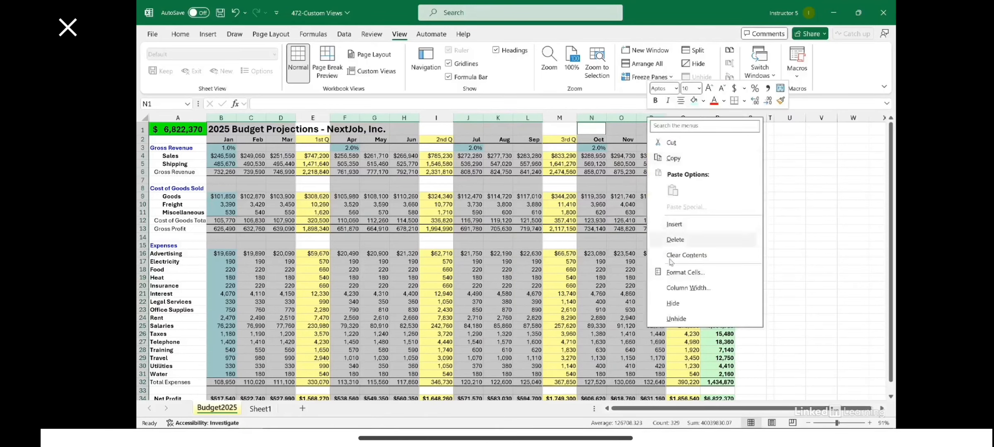
click(673, 303)
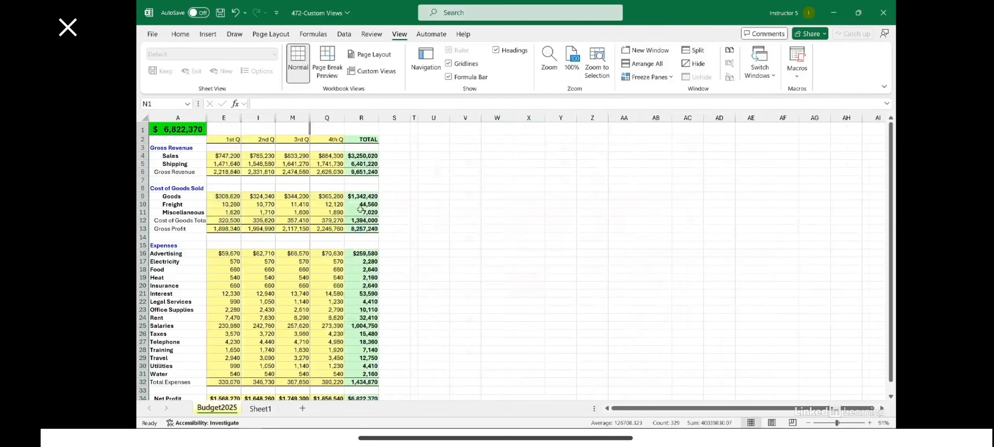
click(297, 205)
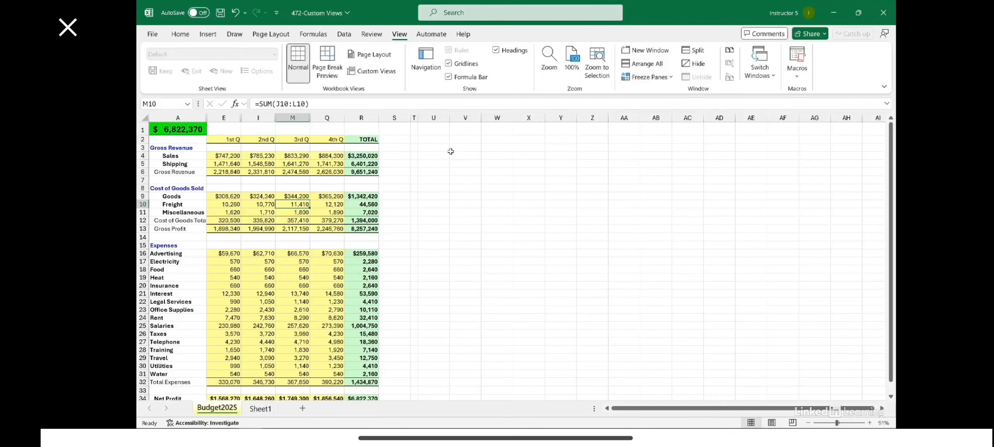
Hide the row and column headings in the quarterly layout and make cell A1 active.
click(496, 50)
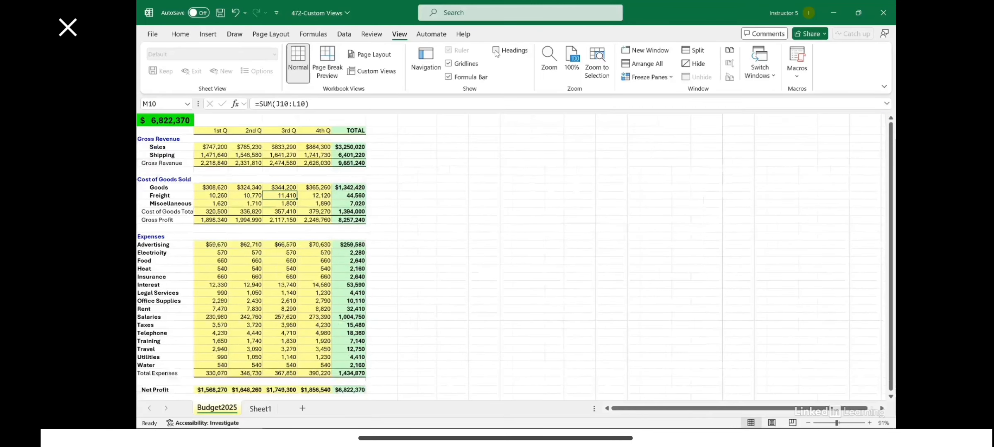
drag(162, 121, 354, 389)
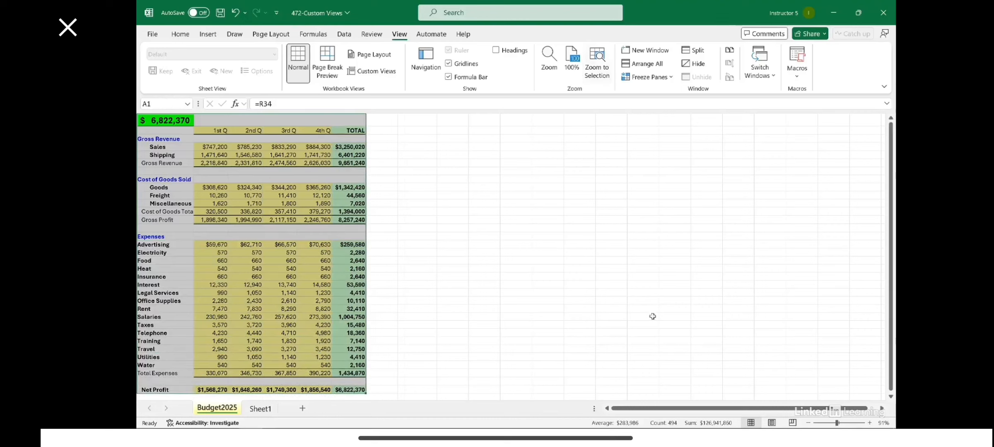
click(181, 121)
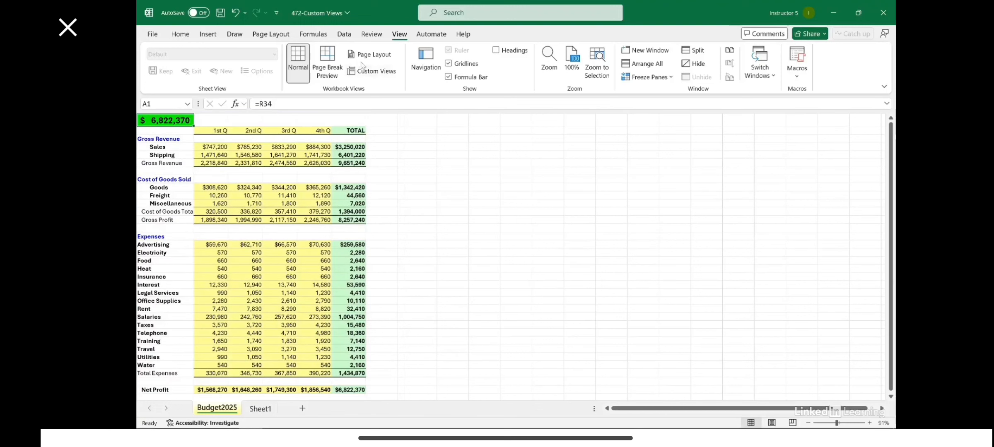
Save the quarterly layout as a new custom view, including print settings and hidden rows, columns and filter settings.
click(373, 72)
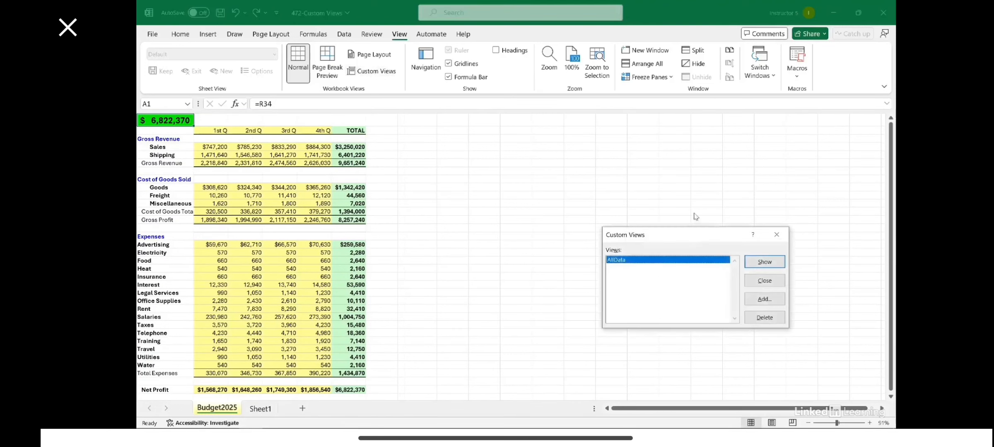
click(765, 300)
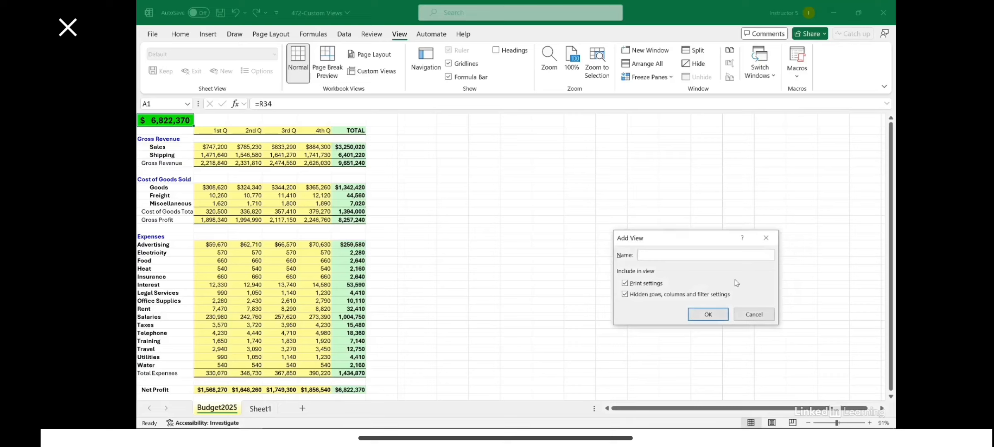
text(Quarters)
key(Return)
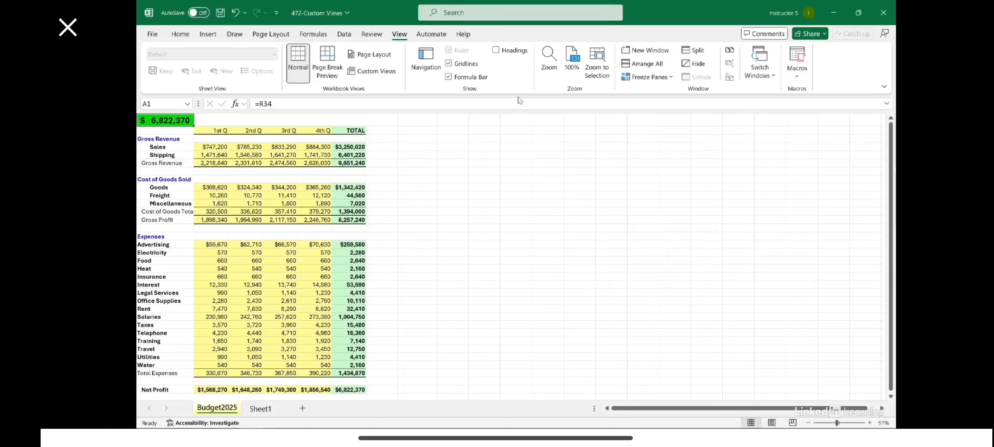
Show the headings and hide the expense detail rows 16 through 31, from Advertising to Water.
click(497, 50)
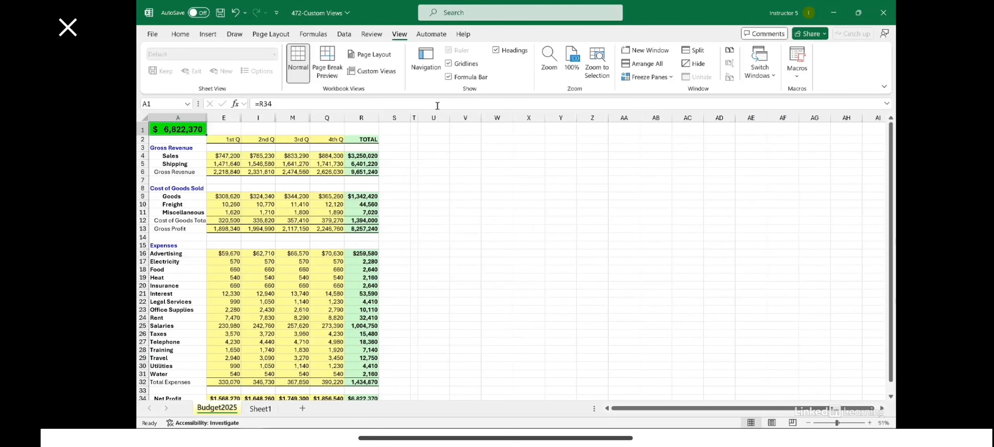
click(144, 254)
drag(144, 254, 144, 374)
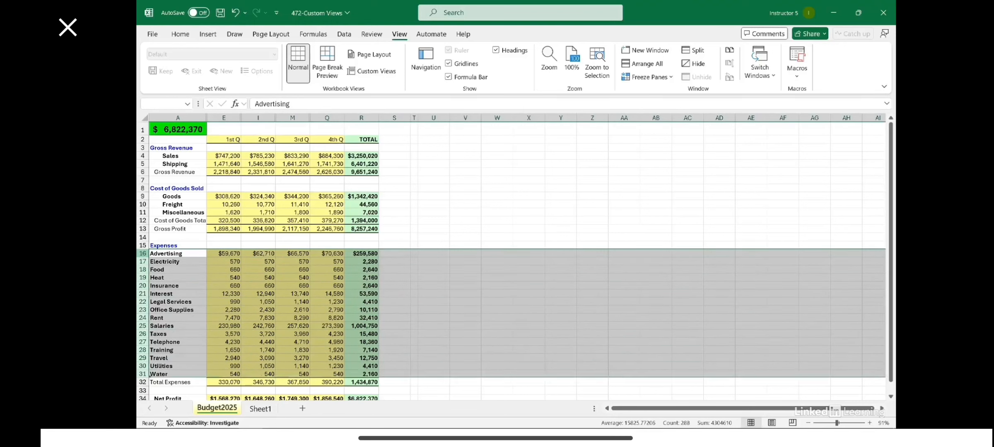
right_click(146, 375)
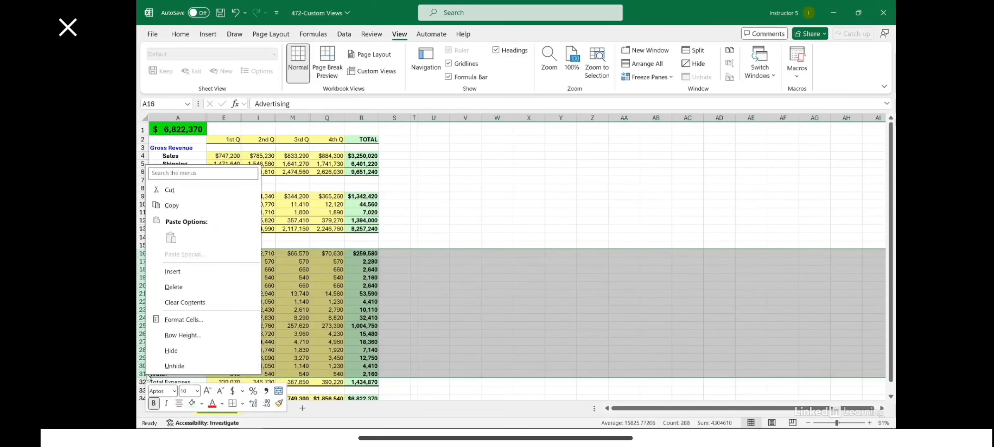
click(170, 352)
click(560, 342)
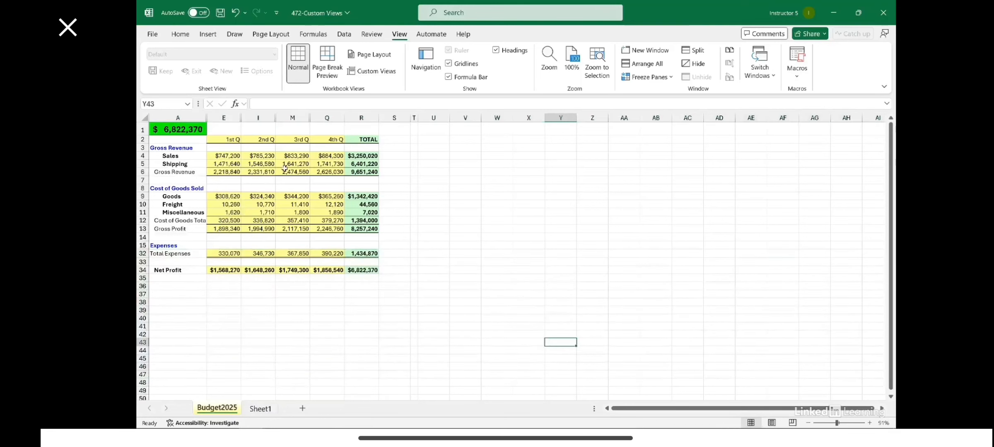
Zoom the sheet to fit the condensed budget range A1:R34 and make cell U7 active.
drag(167, 126, 371, 269)
click(597, 62)
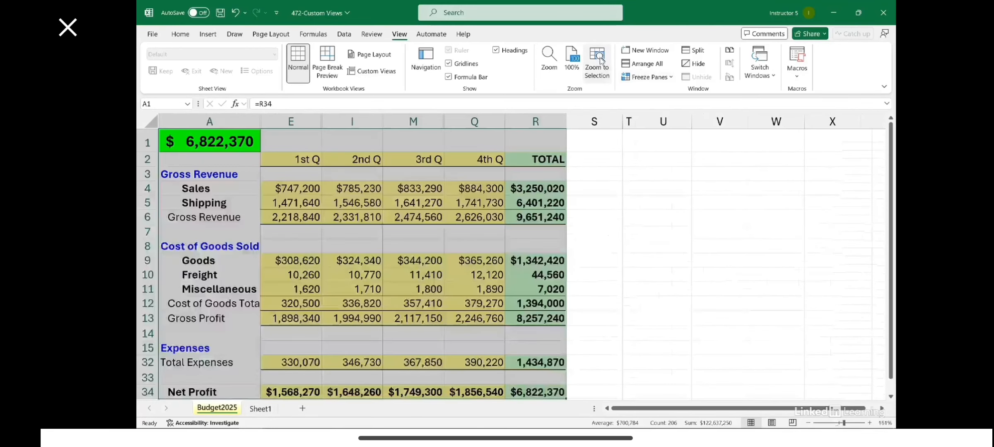
click(680, 227)
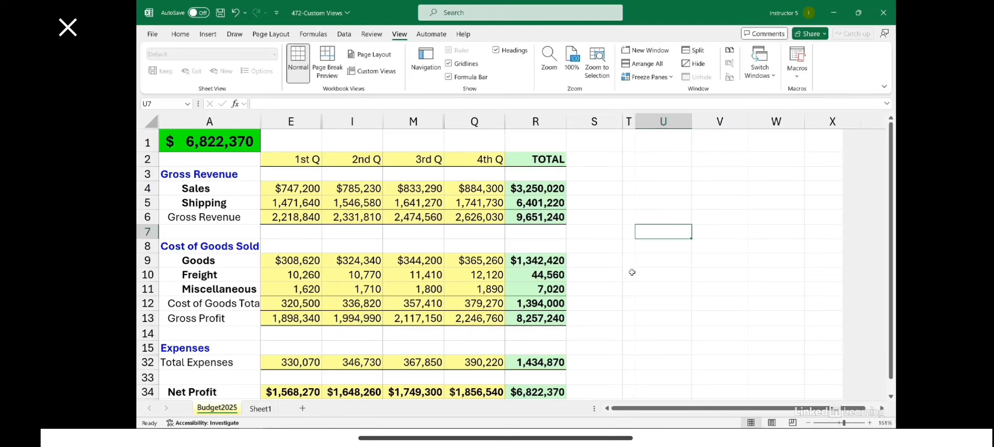
Save the condensed layout as a custom view named BigPicture, including print settings and hidden rows, columns and filter settings.
click(373, 72)
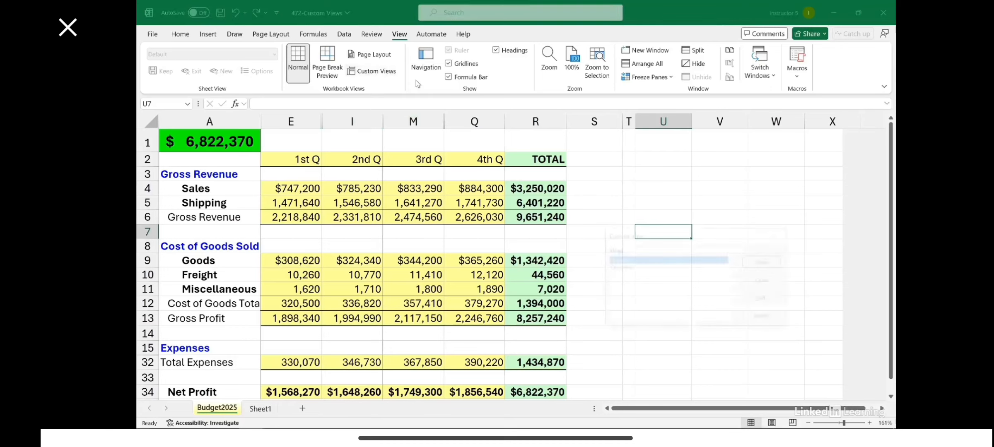
click(765, 300)
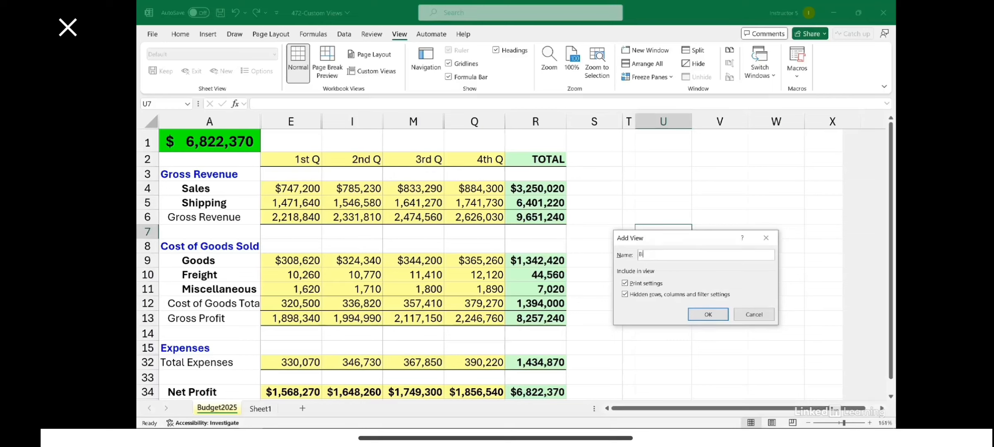
text(BigPicture)
key(Return)
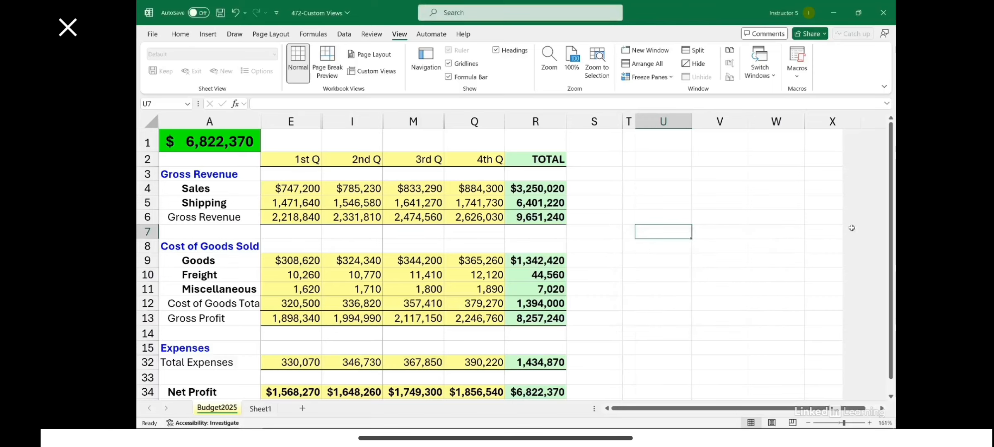
click(290, 175)
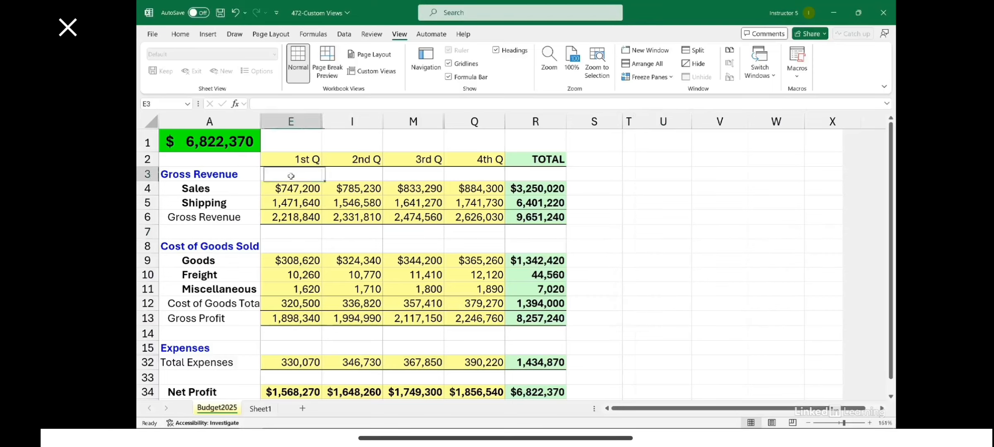
click(236, 179)
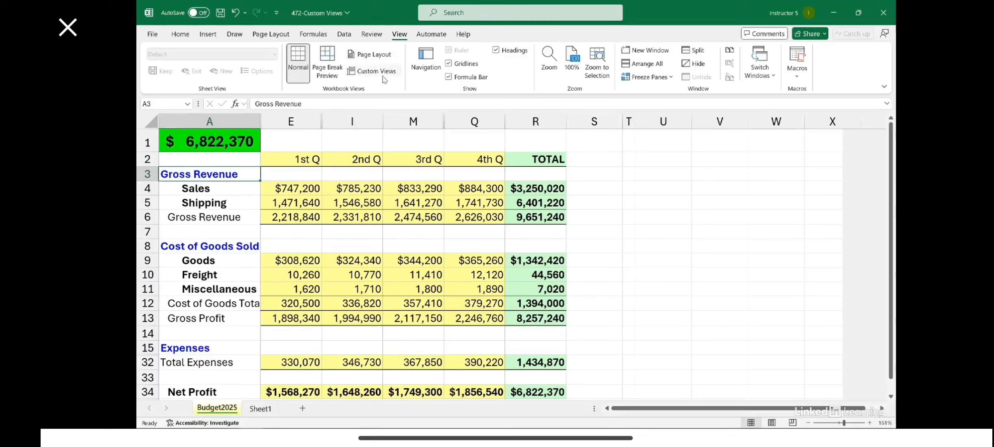
click(180, 35)
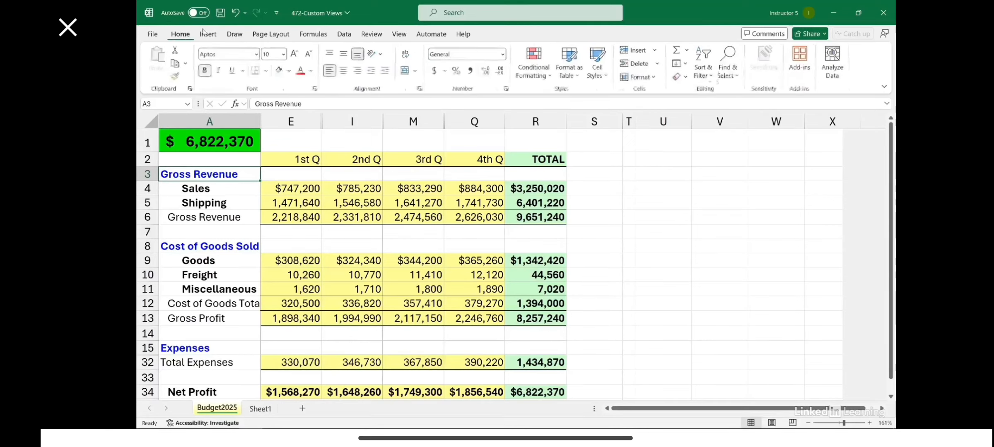
click(344, 34)
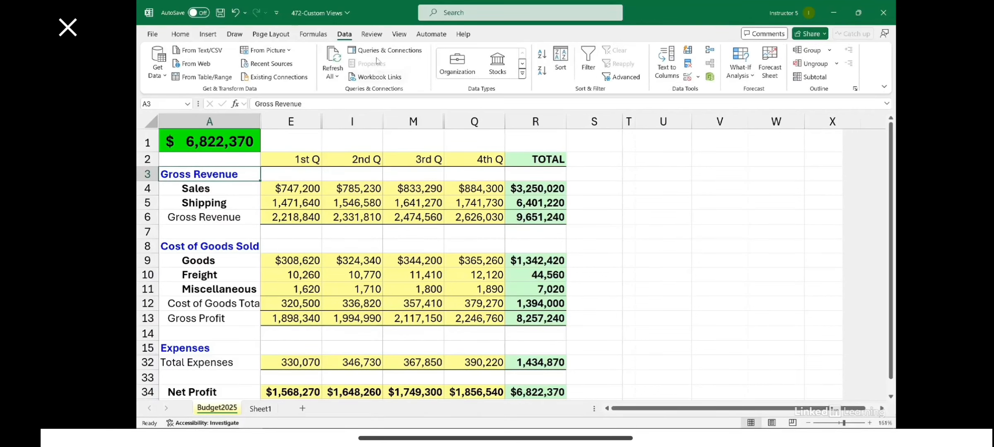
Show the Quarters custom view and switch back to the AllData custom view.
click(399, 36)
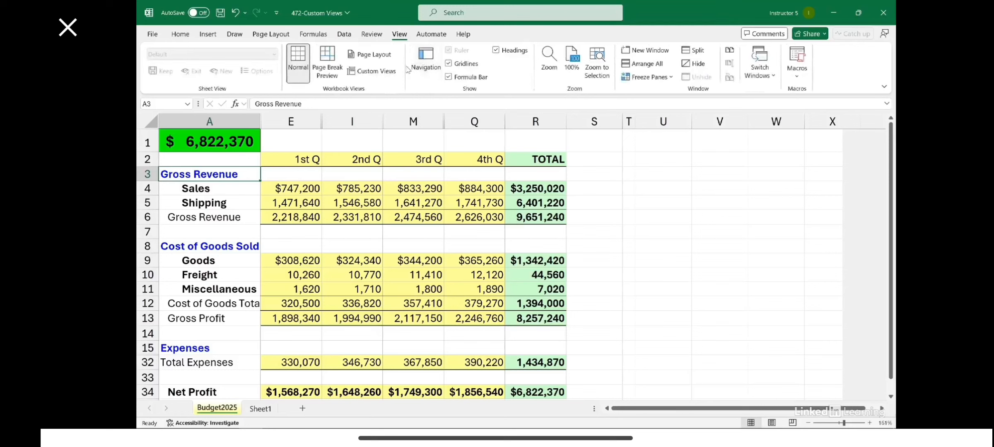
click(372, 71)
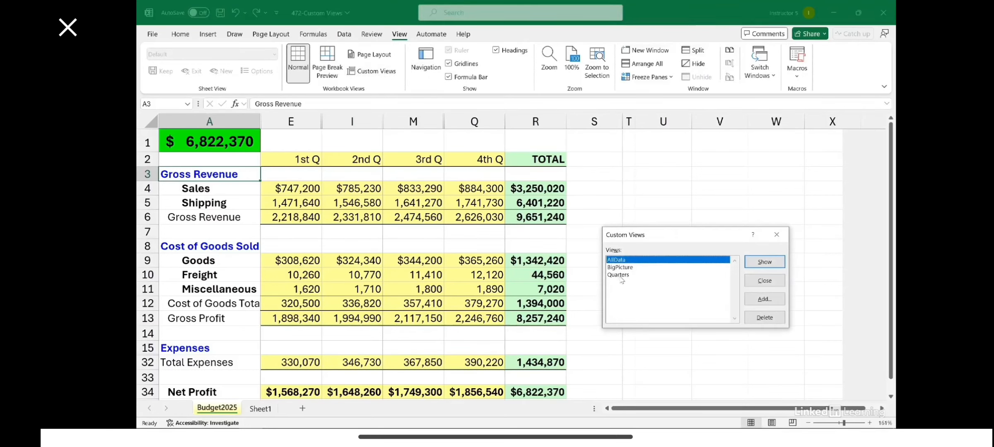
click(621, 276)
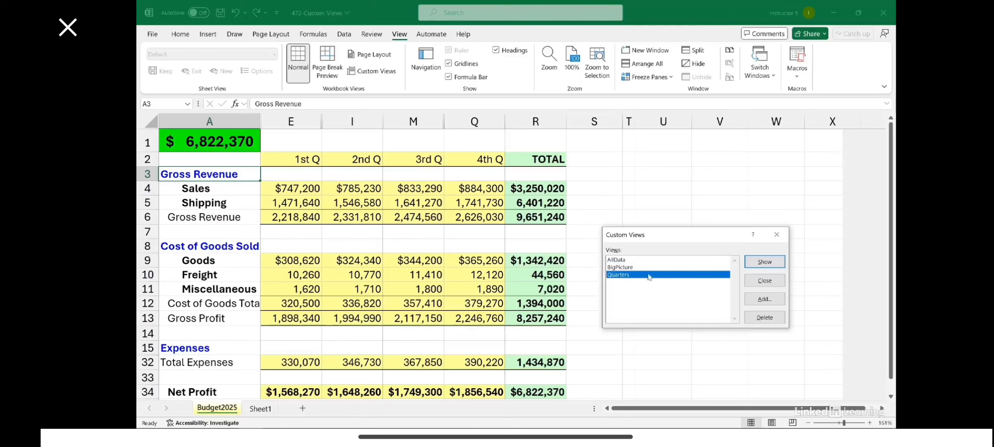
click(763, 262)
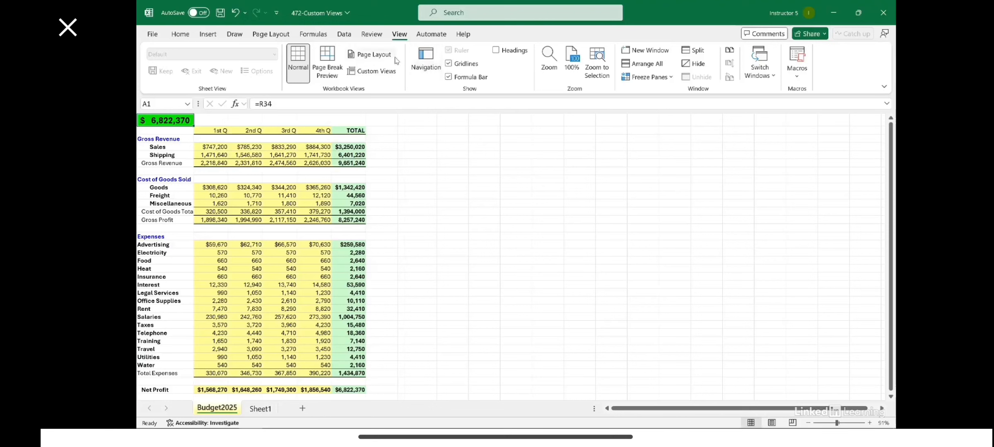
click(387, 73)
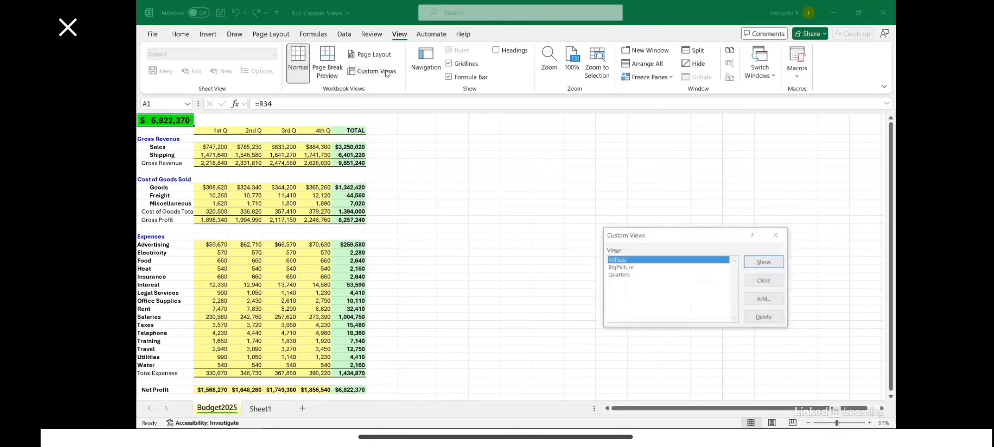
double_click(614, 261)
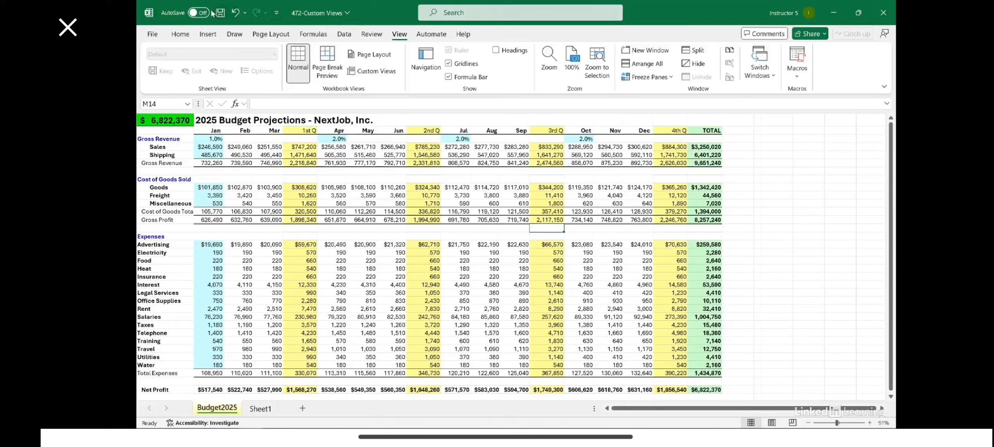
Add the Save Custom View command from the View Tab commands to the Quick Access Toolbar for all documents.
click(278, 15)
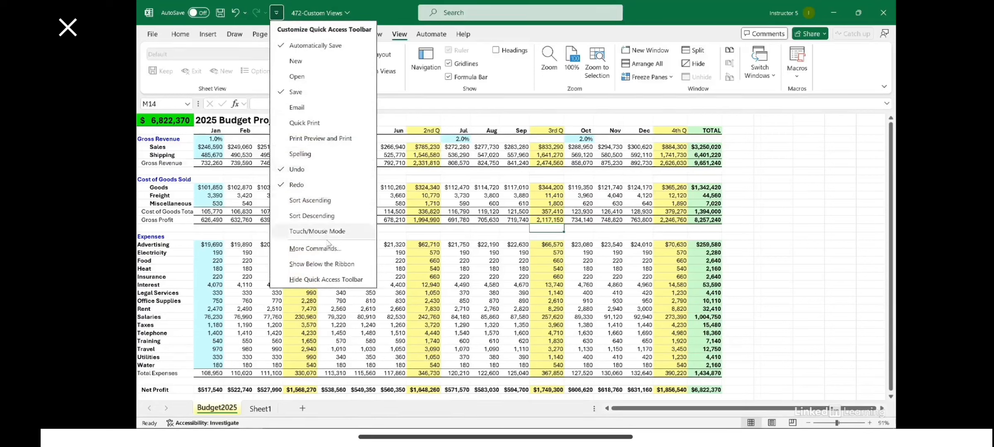
click(315, 248)
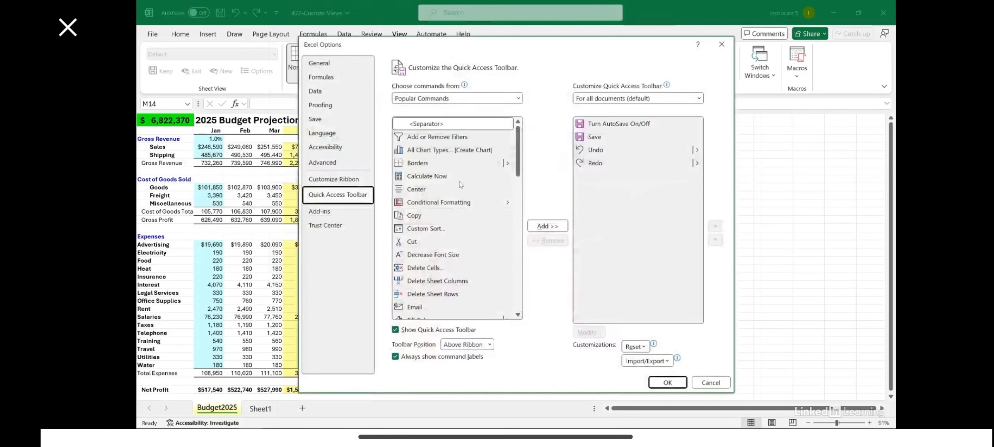
click(518, 99)
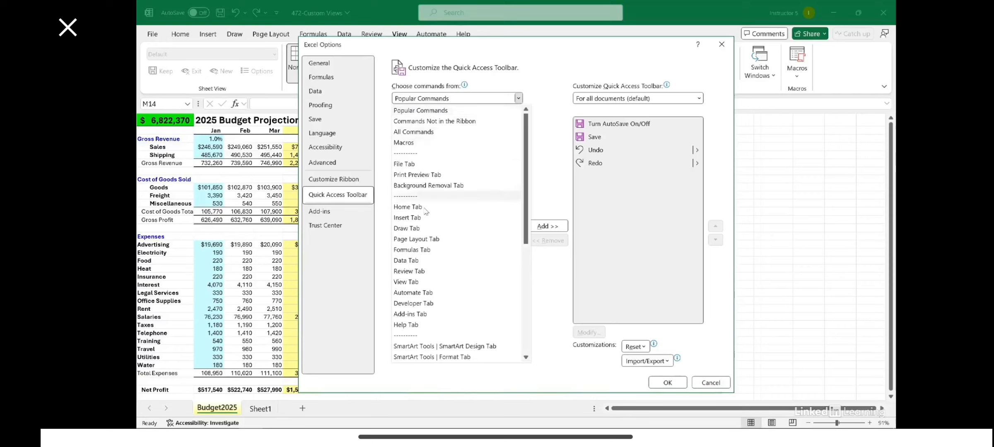
click(400, 283)
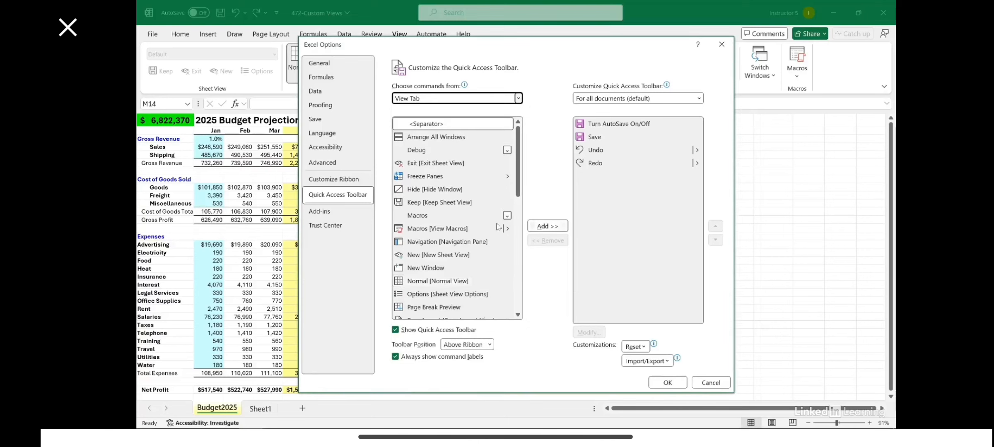
scroll(444, 190, down, 3)
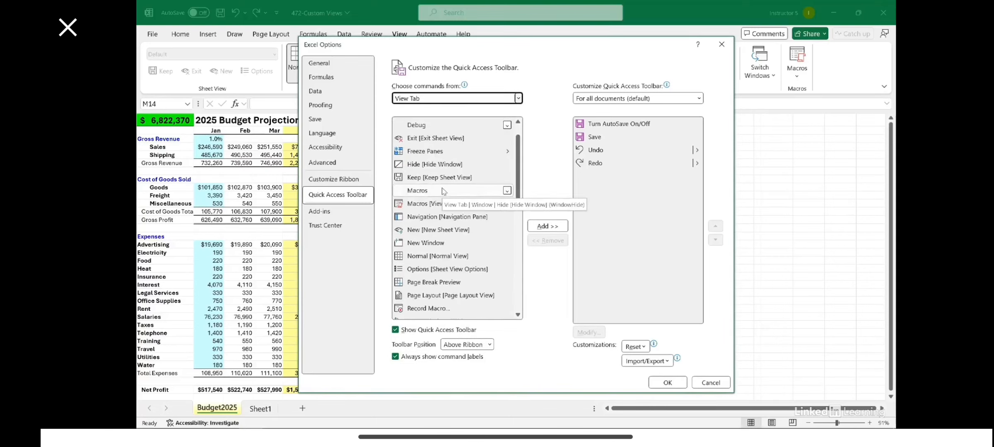
scroll(444, 191, down, 1)
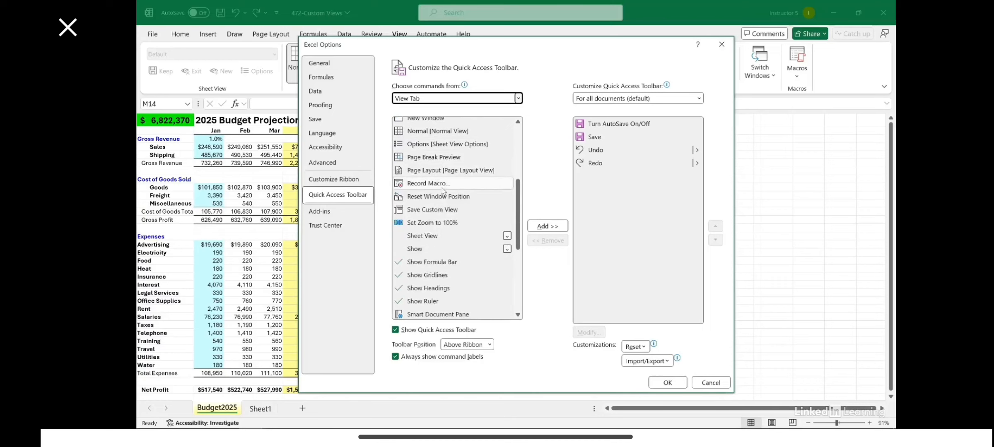
click(433, 212)
click(540, 228)
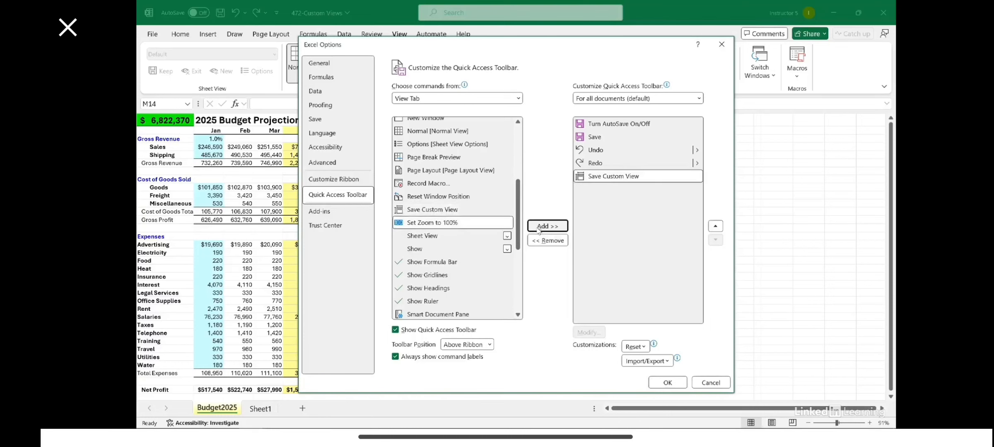
click(667, 383)
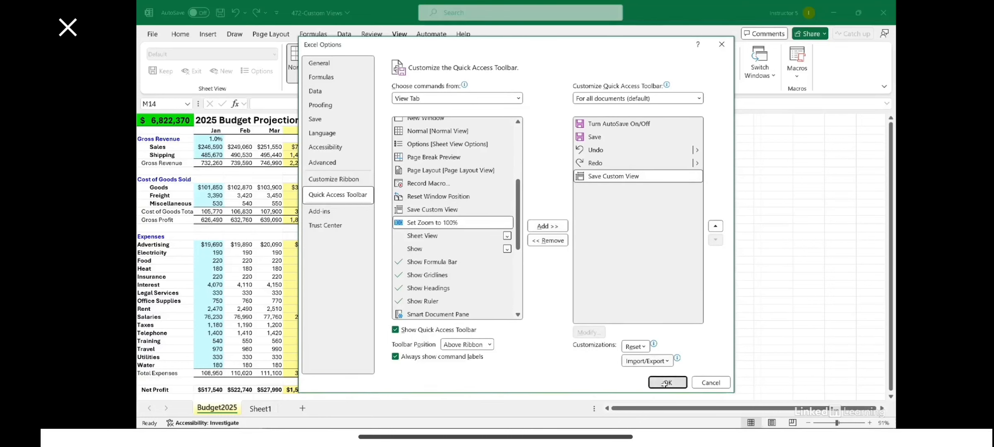
Show the Quarters custom view by using the Save Custom View command in the Quick Access Toolbar.
click(482, 195)
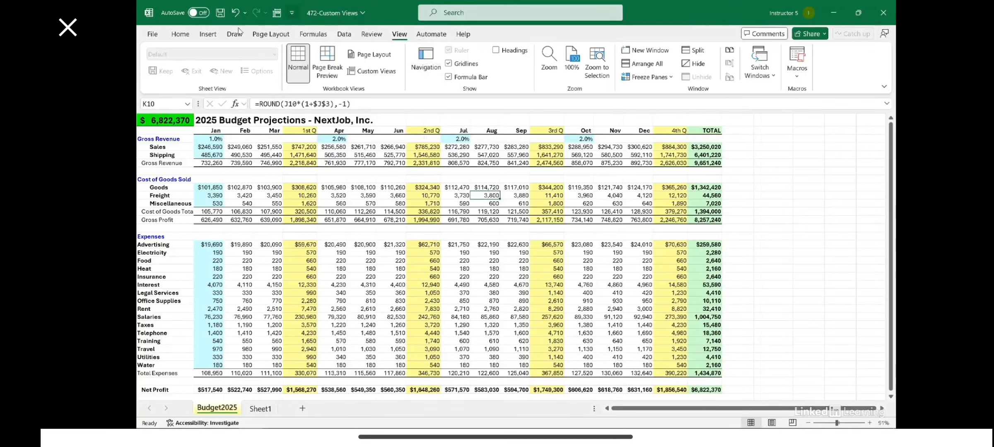
click(191, 33)
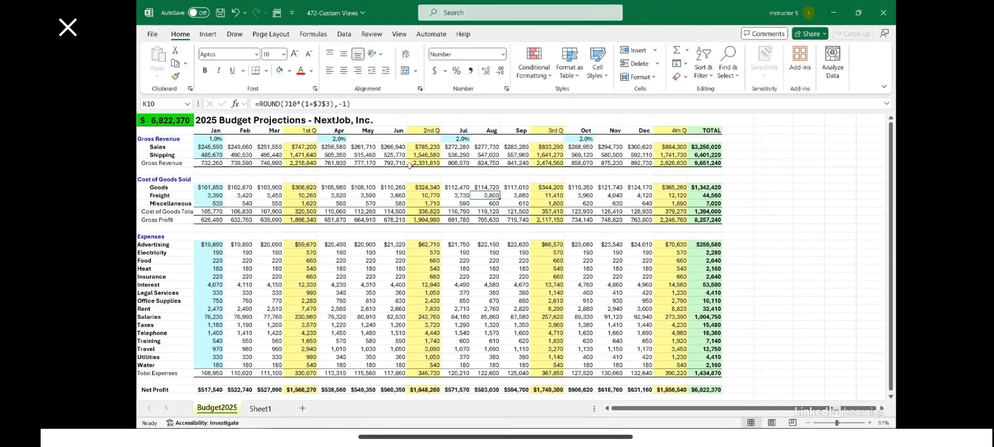
click(277, 15)
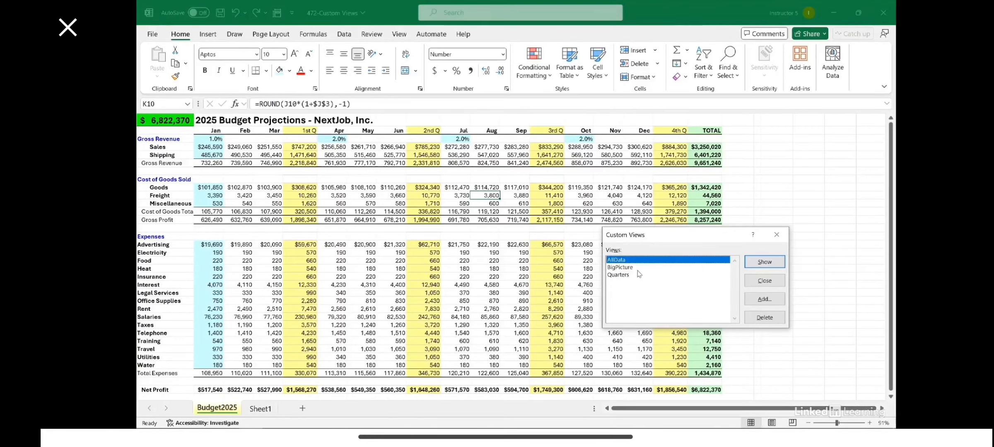
double_click(619, 276)
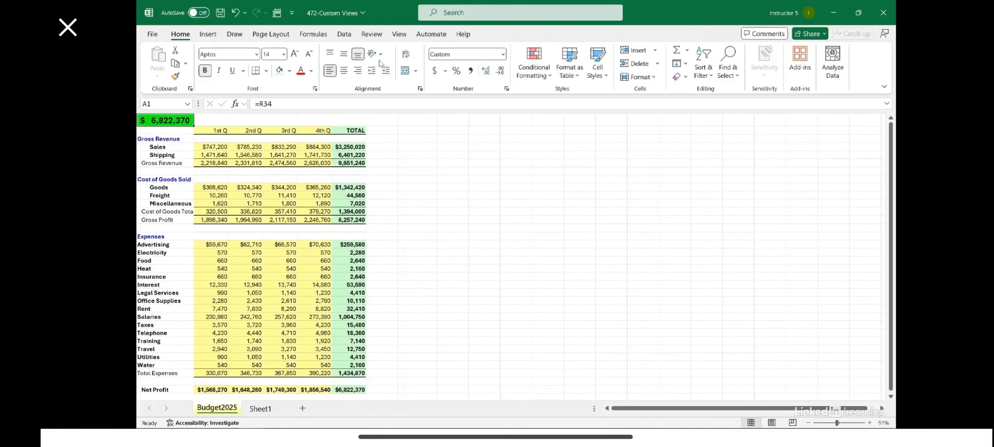
Add the Custom Views list from All Commands to the Quick Access Toolbar for all documents.
click(292, 14)
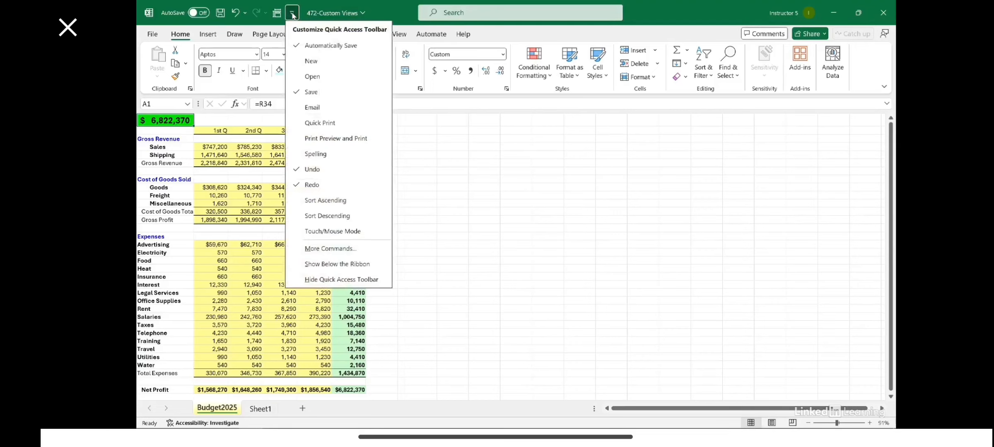
click(339, 249)
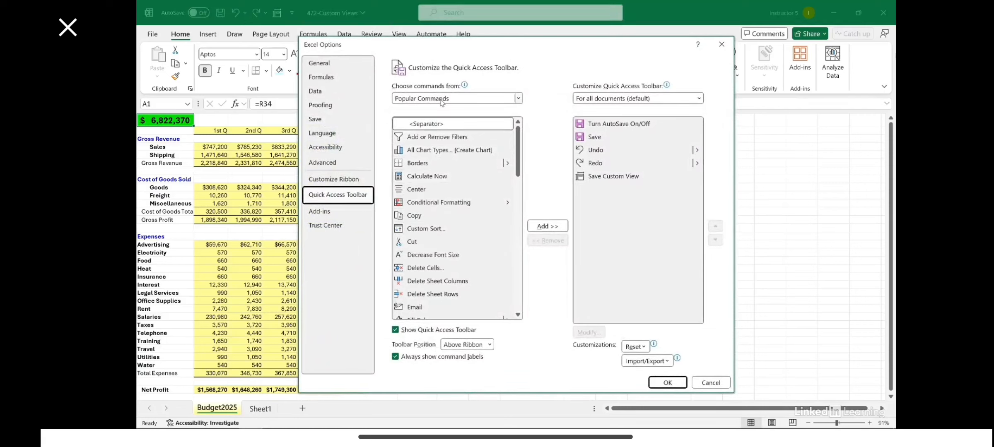
click(518, 99)
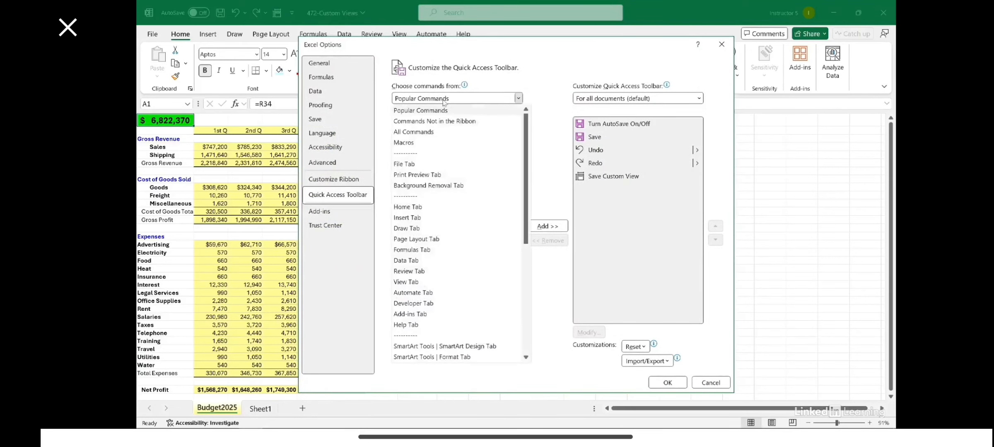
click(416, 132)
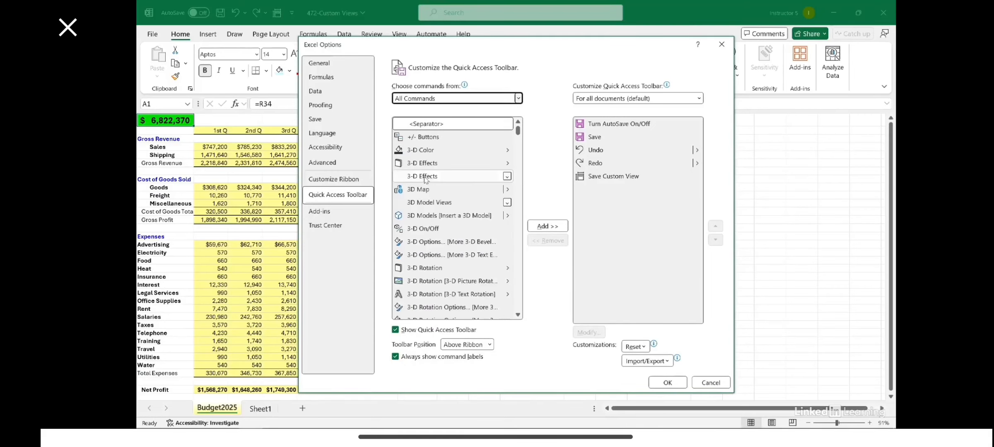
click(427, 177)
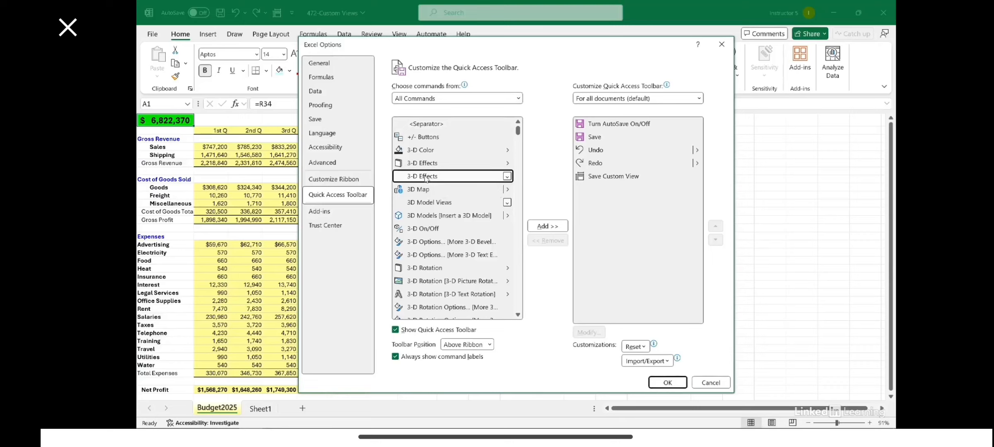
key(d)
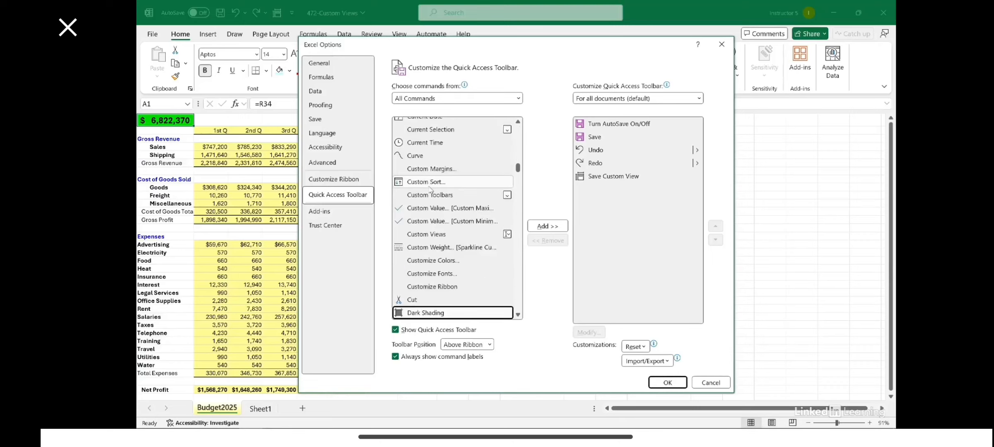
click(442, 235)
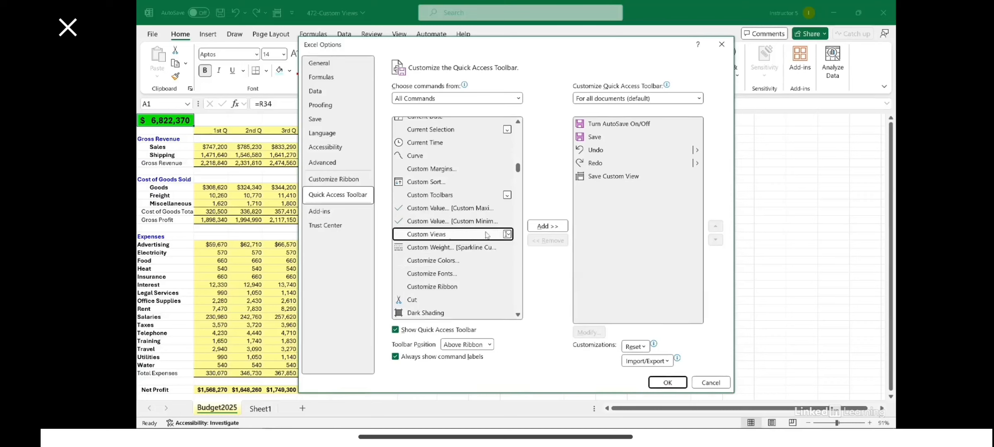
click(547, 226)
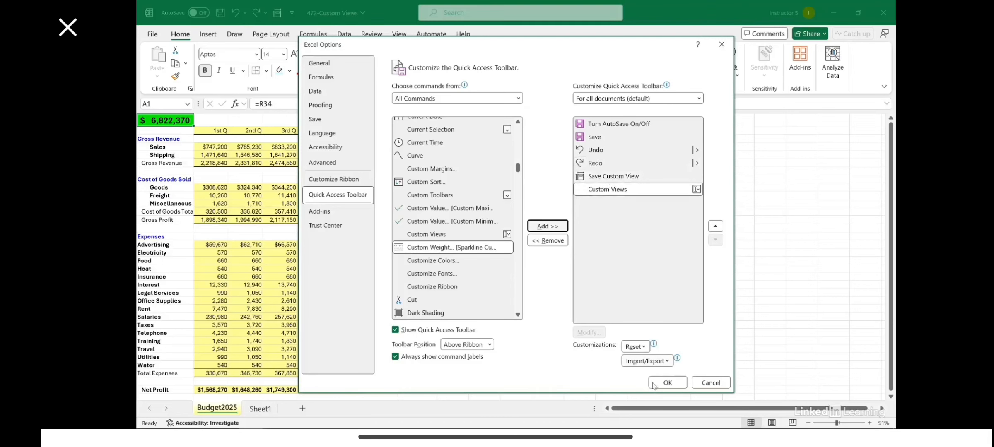
click(667, 383)
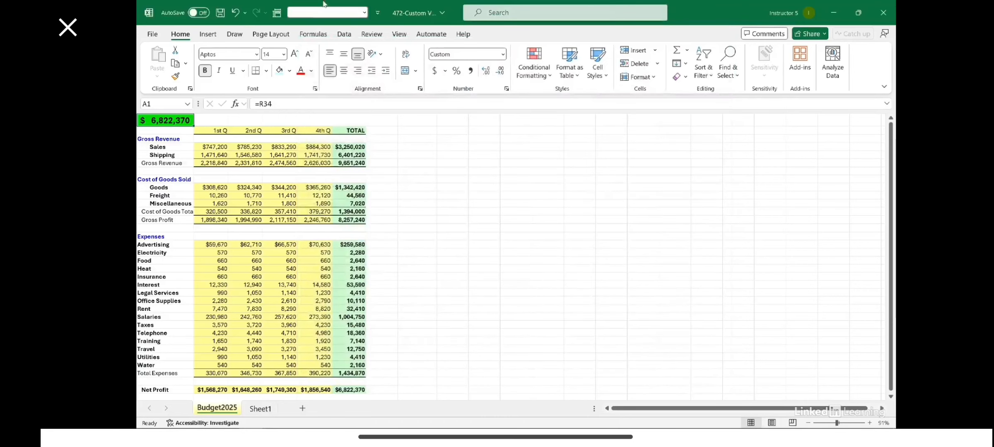
Use the Custom Views list in the Quick Access Toolbar to show AllData, BigPicture and Quarters in turn.
click(364, 12)
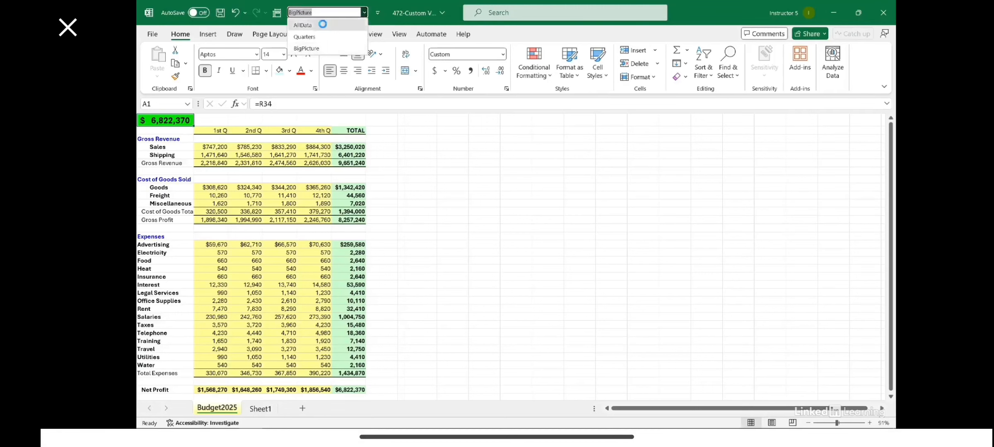
click(303, 25)
click(364, 12)
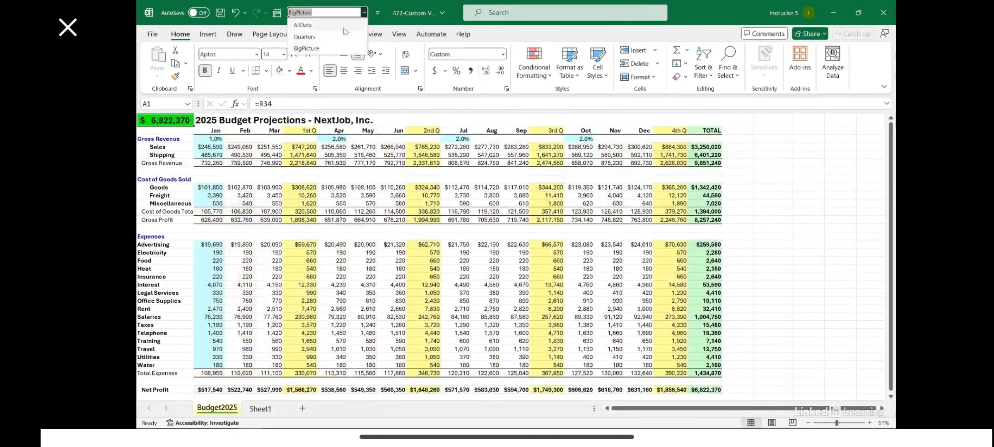
click(356, 23)
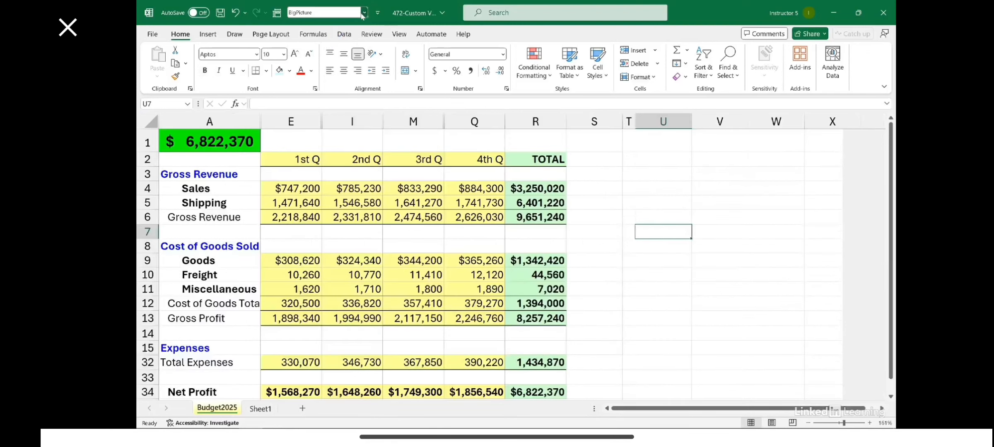
click(365, 12)
click(326, 37)
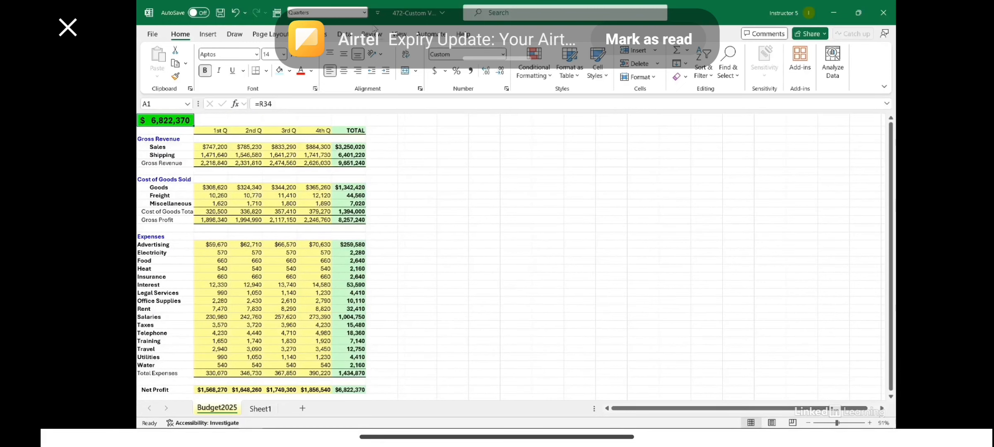
click(365, 12)
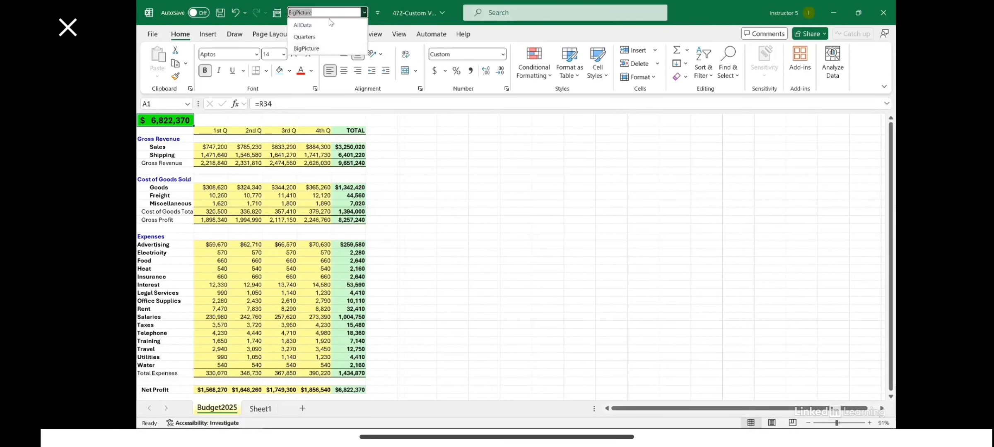
click(306, 37)
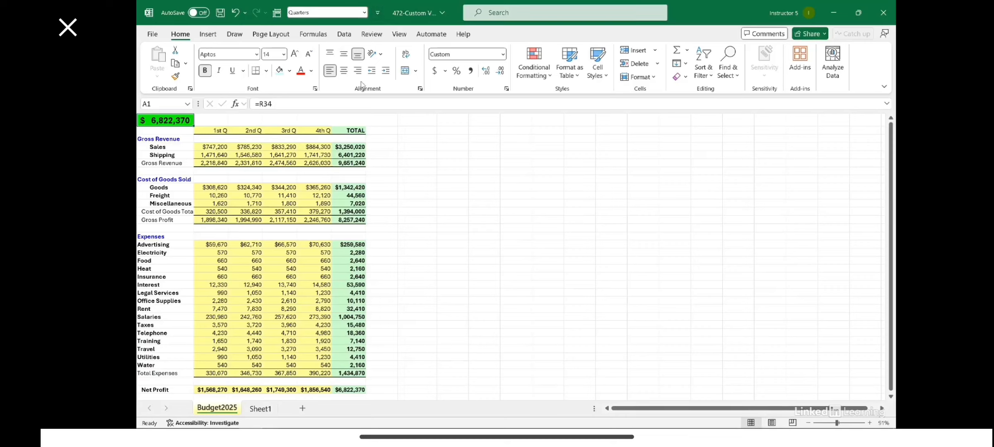
Check the available custom views in a new blank workbook and in the 472-Custom Views workbook.
key(ctrl+n)
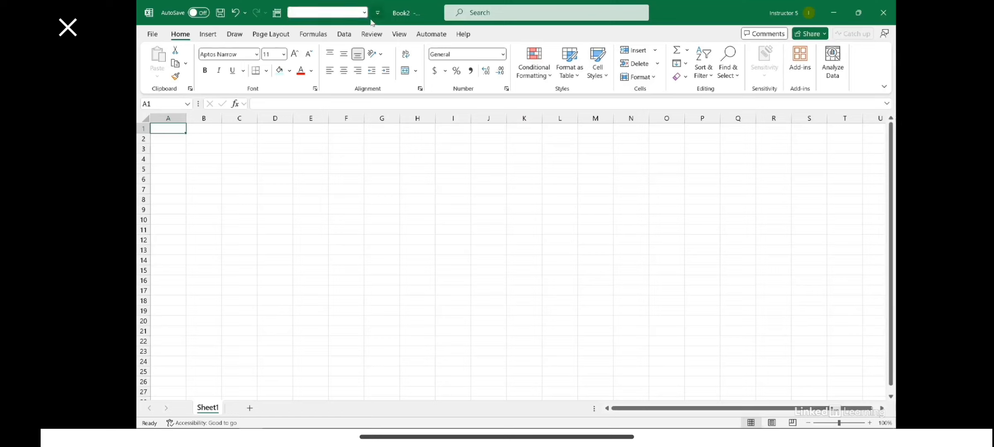
click(277, 14)
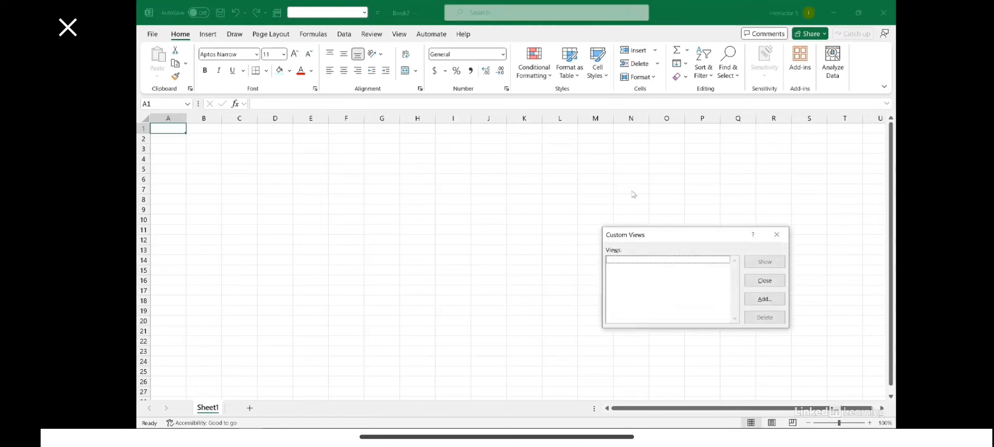
click(778, 236)
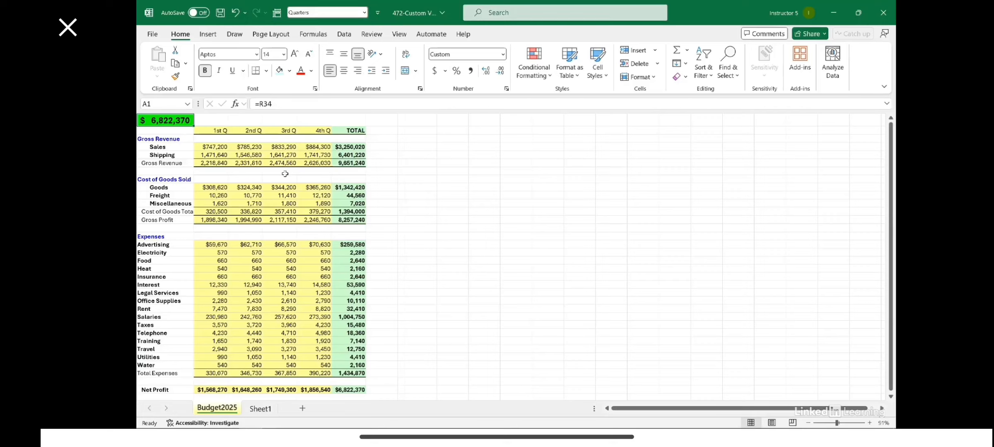
click(364, 13)
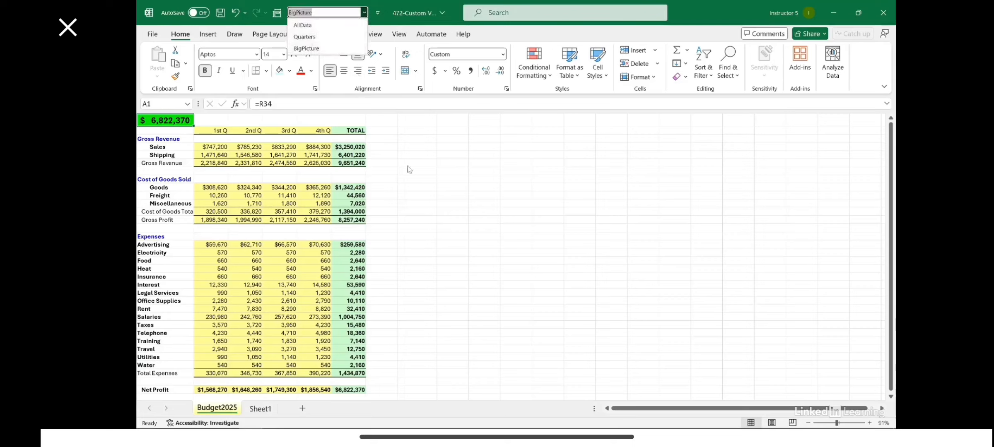